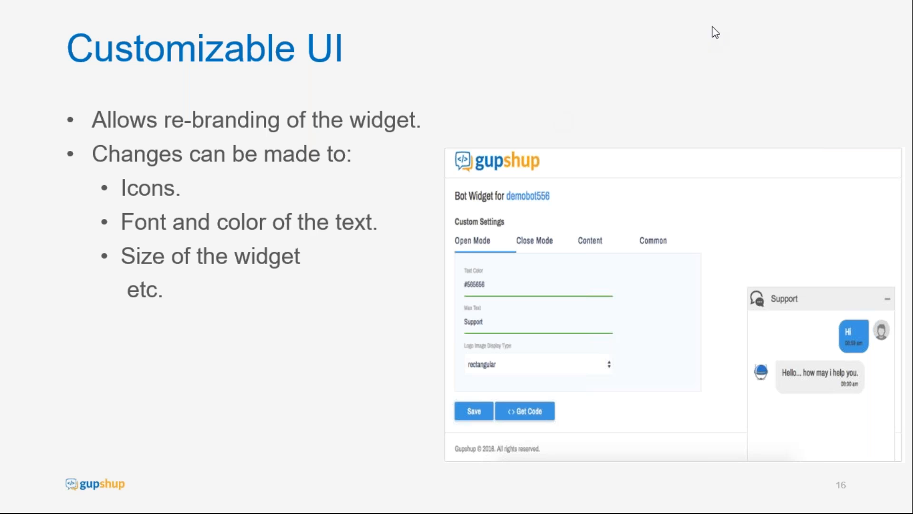
Advance the slide show through the widget feature slides to the DEMO slide.
key("Right")
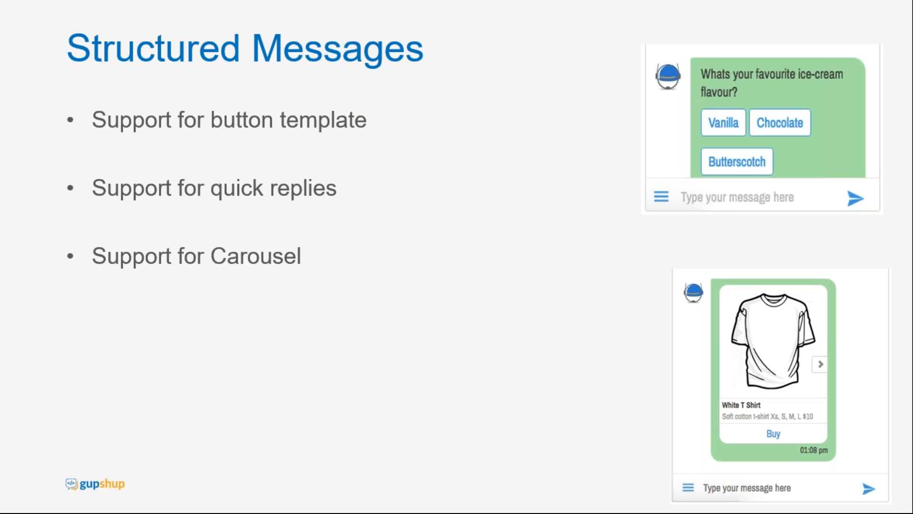
key("Right")
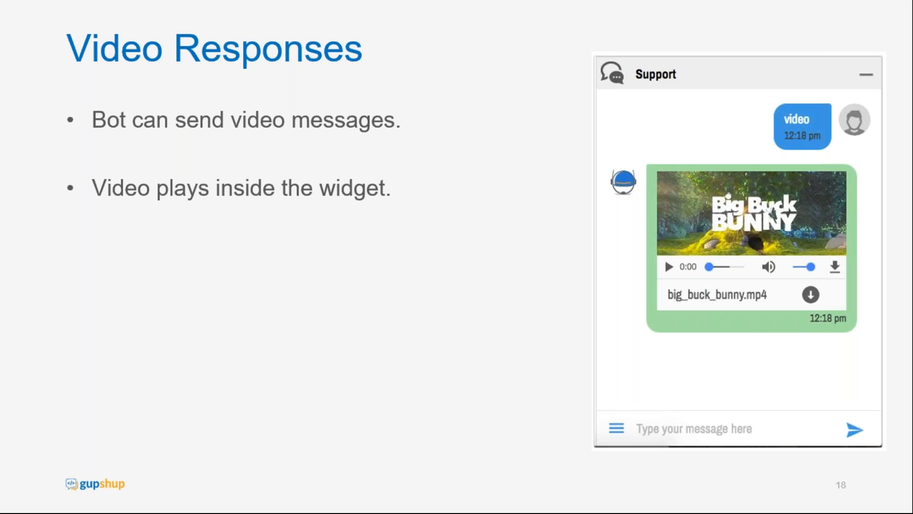
key("Right")
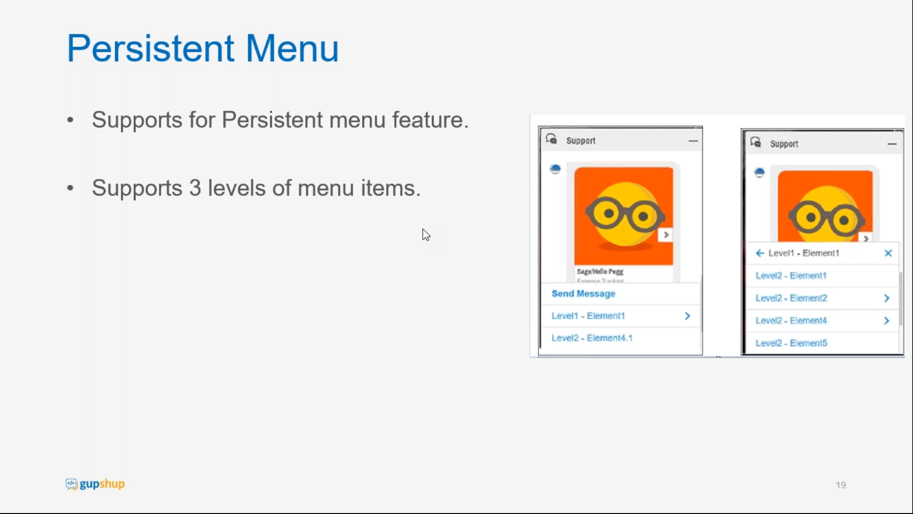
left_click(465, 185)
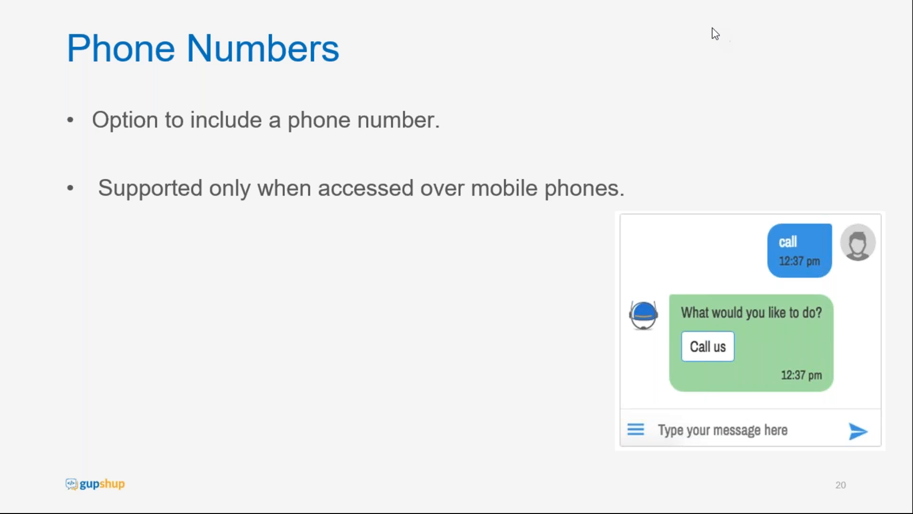
left_click(507, 217)
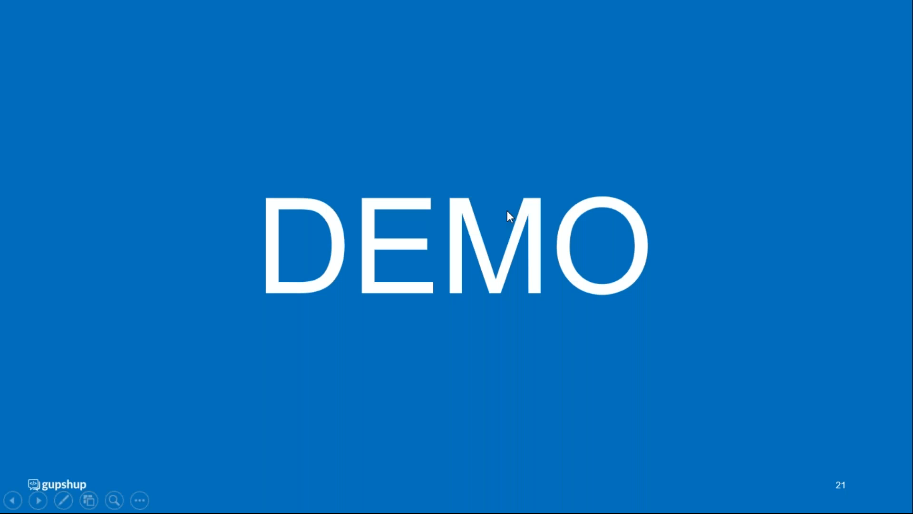
Switch to Chrome, show the Gupshup demo website and open its Talk to Bot chat widget to read the greeting.
key("alt+Tab")
key("Tab")
key("Tab")
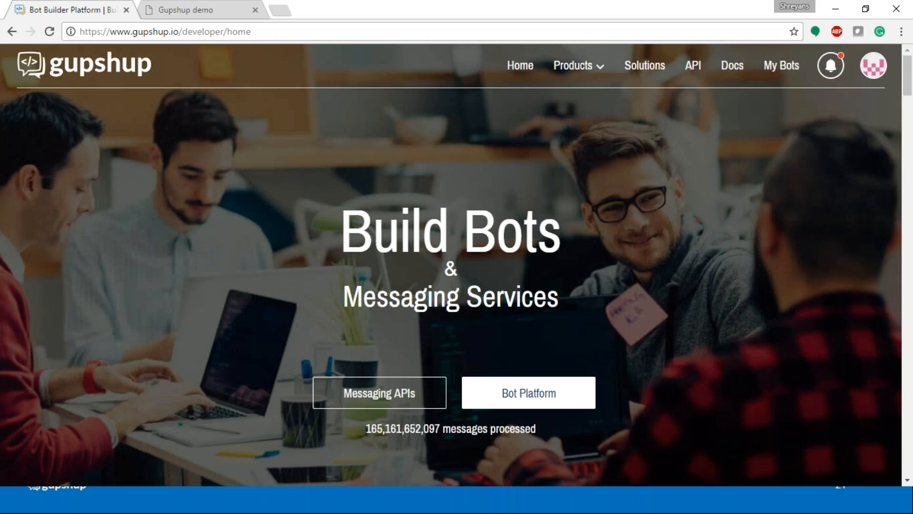
left_click(203, 11)
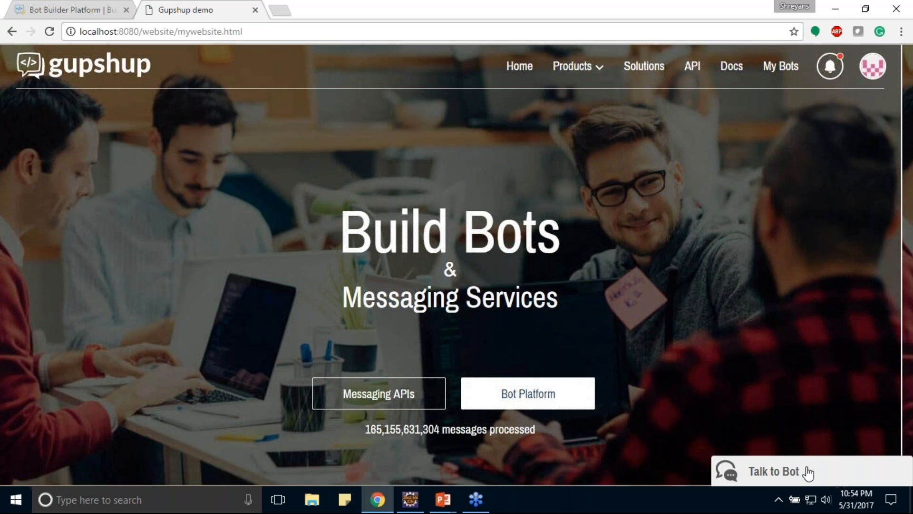
left_click(773, 470)
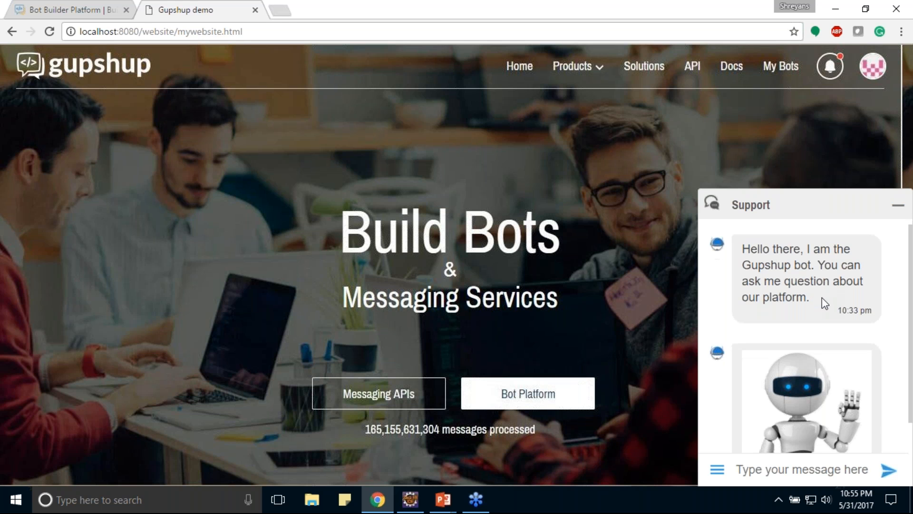
scroll(822, 298, "down", 2)
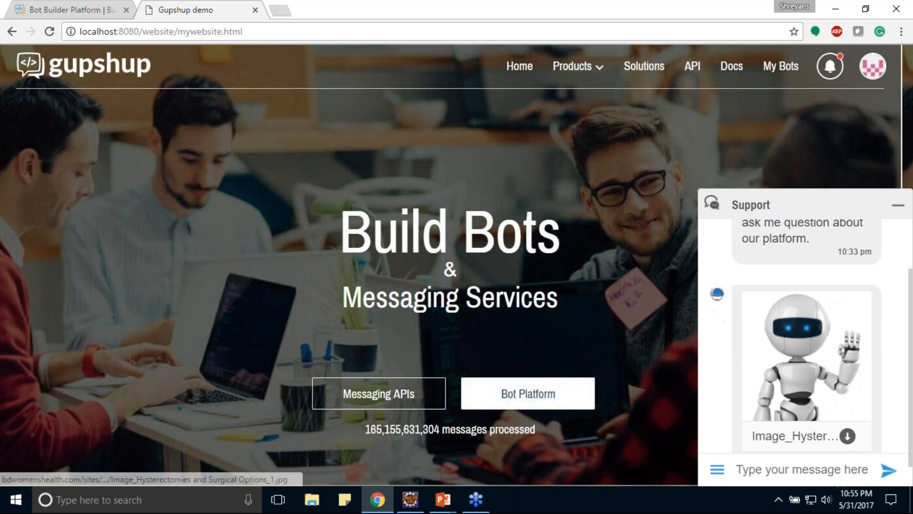
Ask the support bot "what is flow bot builder" and check the page behind its Get started link.
left_click(788, 467)
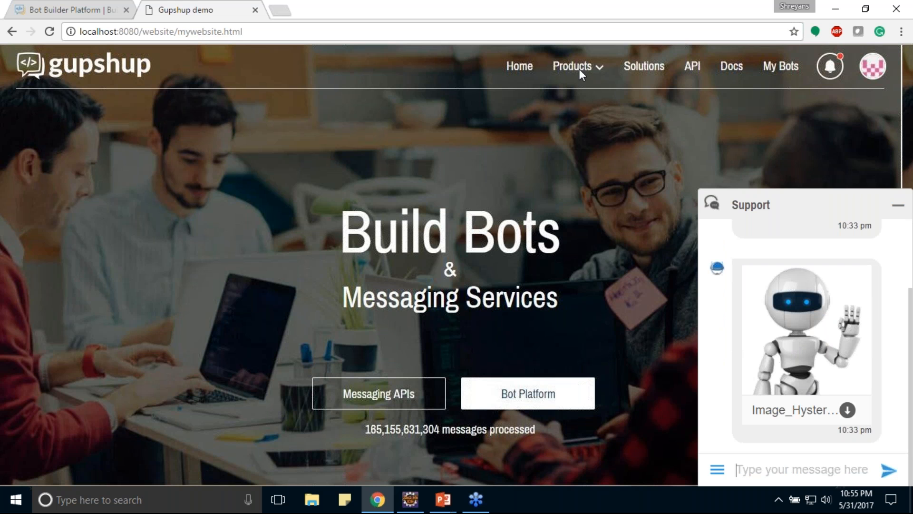
left_click(92, 10)
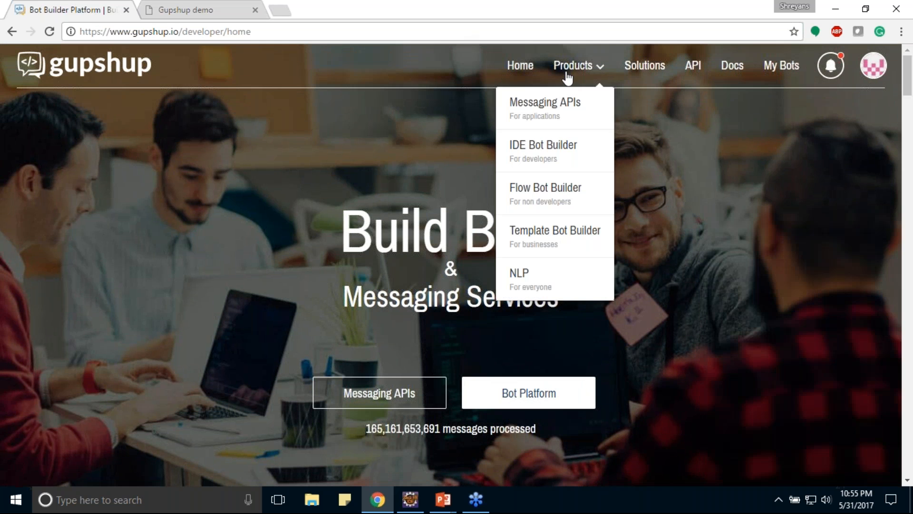
left_click(179, 10)
left_click(825, 465)
type("what is flo")
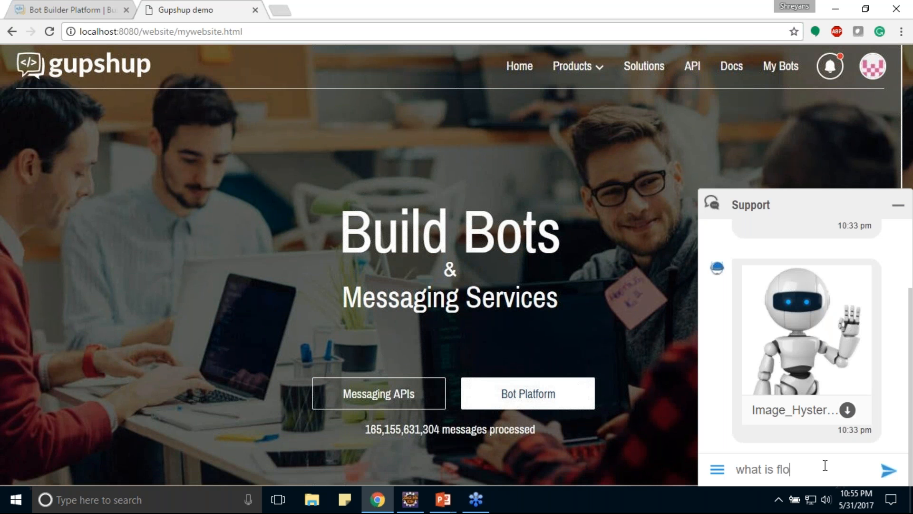
type("w bot builder")
key("Return")
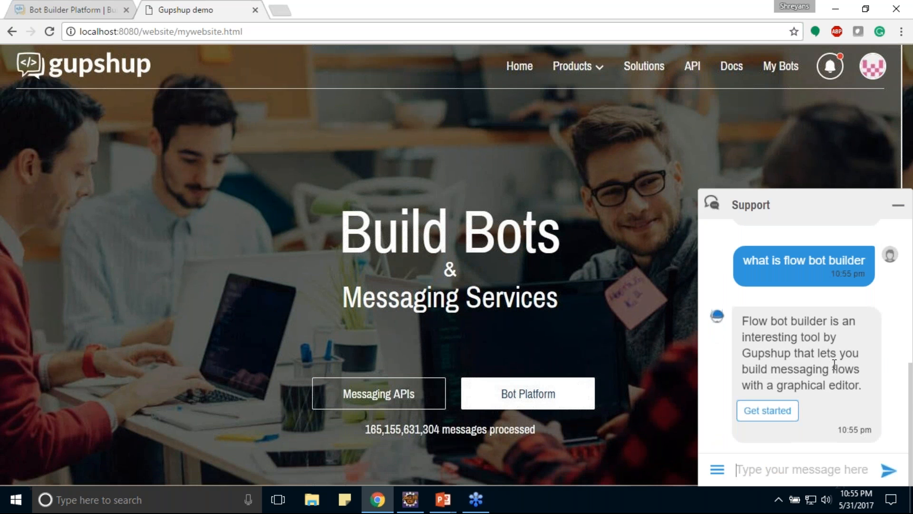
left_click(778, 416)
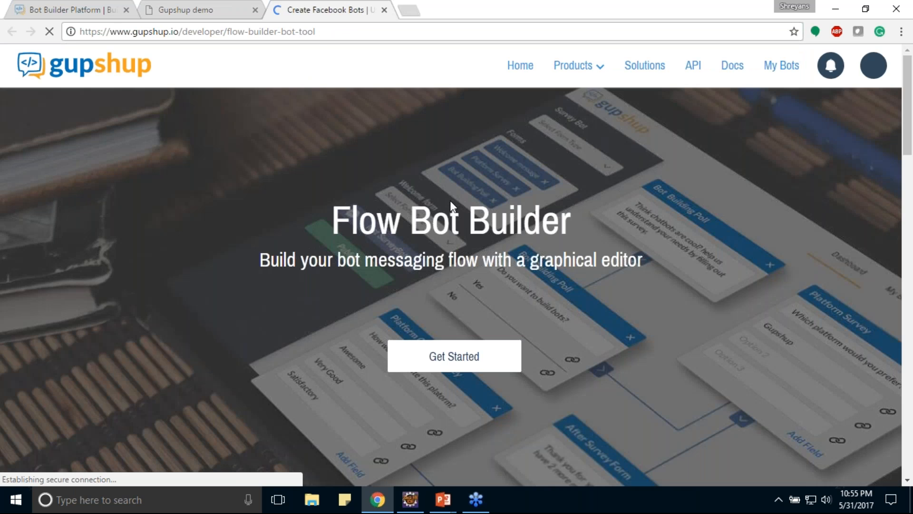
left_click(384, 9)
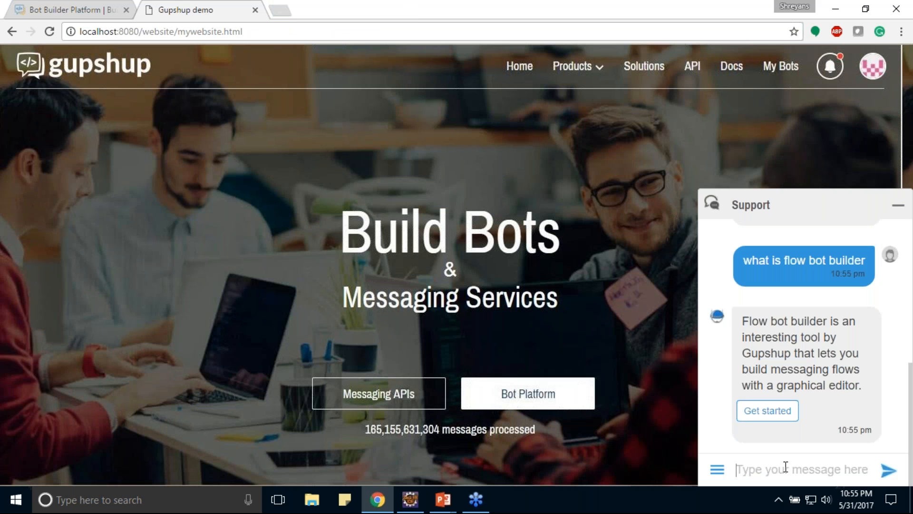
Send the message "I want to try bot" to the support bot.
type("I want to try bot")
key("Return")
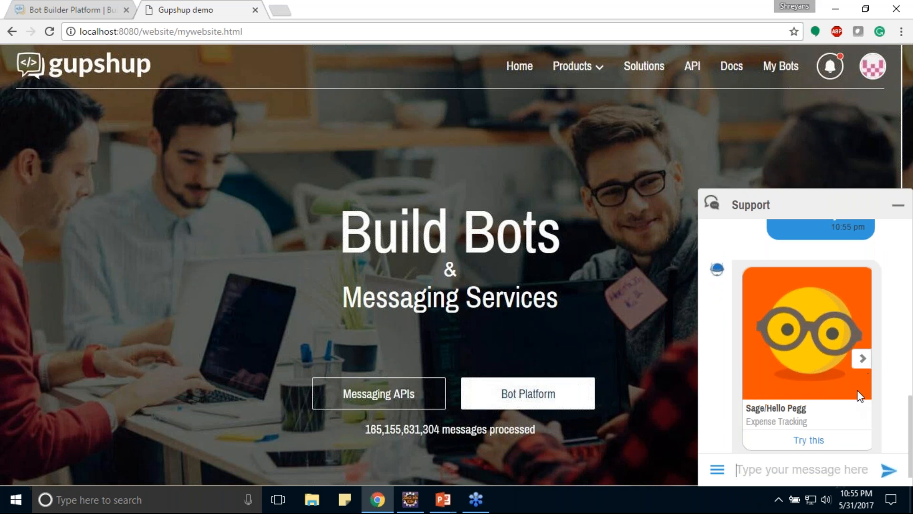
Browse the bot carousel to Robin Bot and open it for a try.
left_click(862, 364)
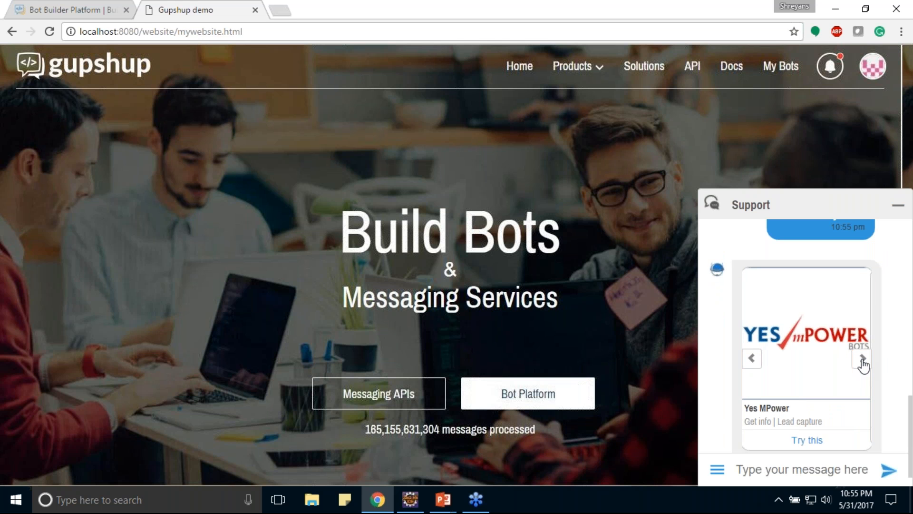
left_click(863, 364)
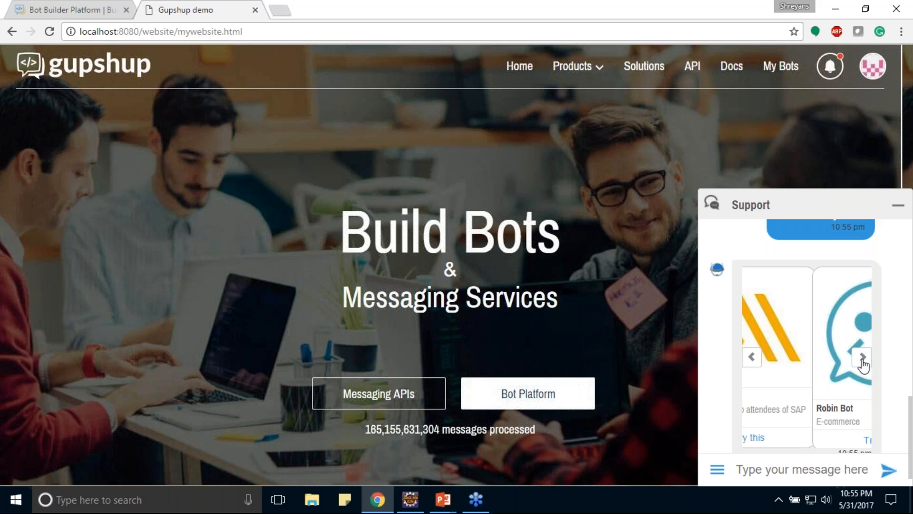
left_click(809, 440)
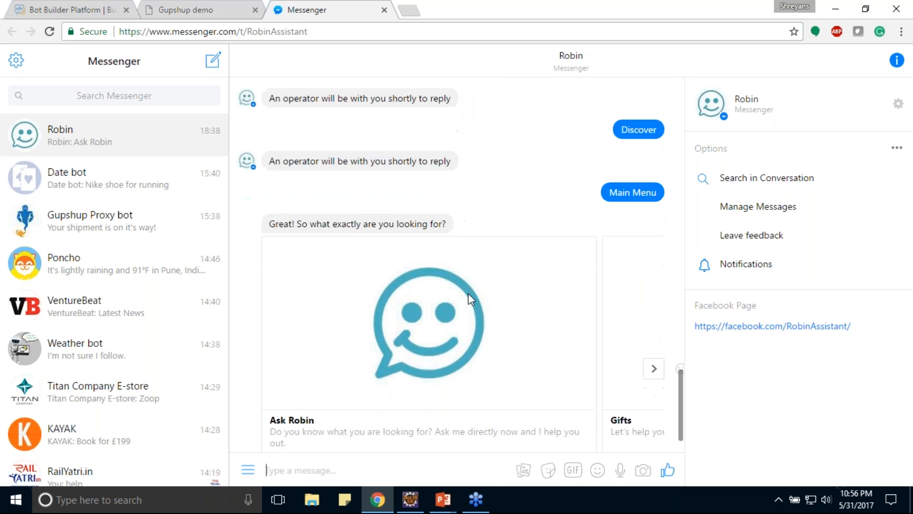
Return to the Gupshup demo chat and ask the support bot "can I add http call to my bot".
scroll(809, 439, "down", 1)
left_click(793, 472)
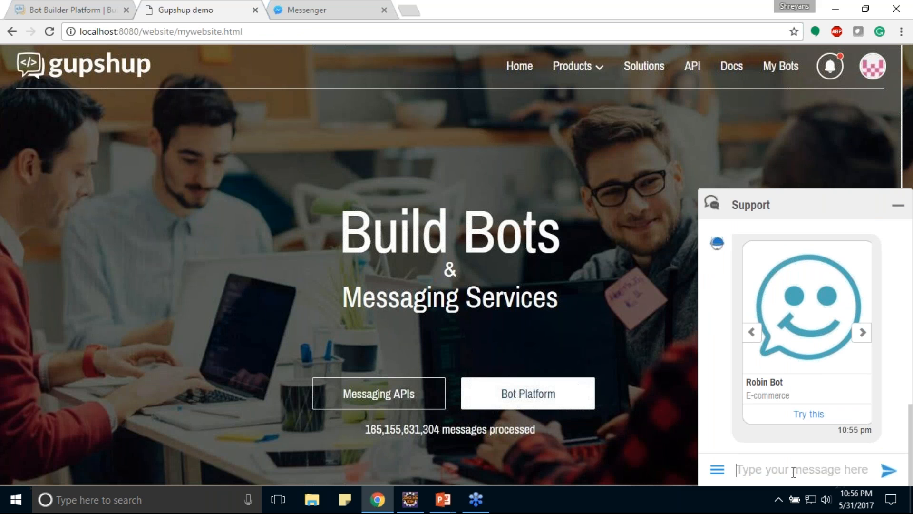
type("I wan")
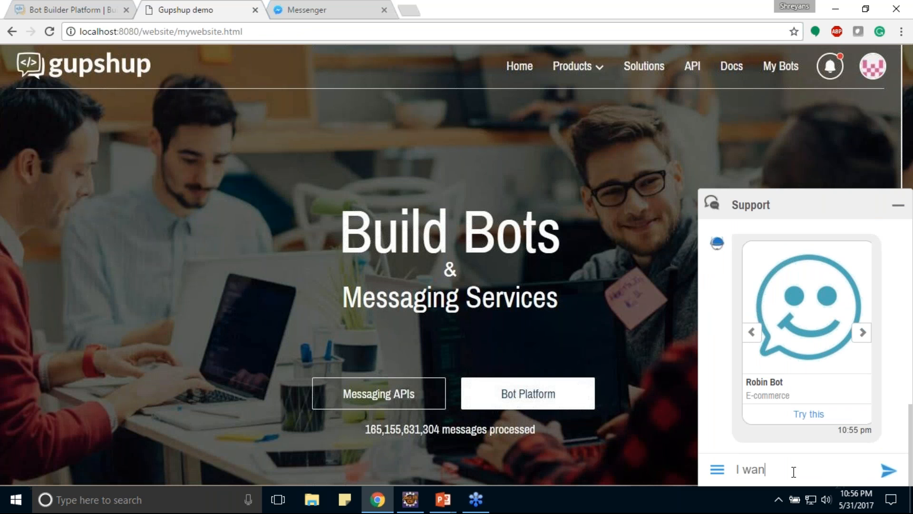
key("BackSpace")
key("BackSpace")
key("BackSpace")
key("BackSpace")
key("BackSpace")
type("can I add http call to my bot")
key("Return")
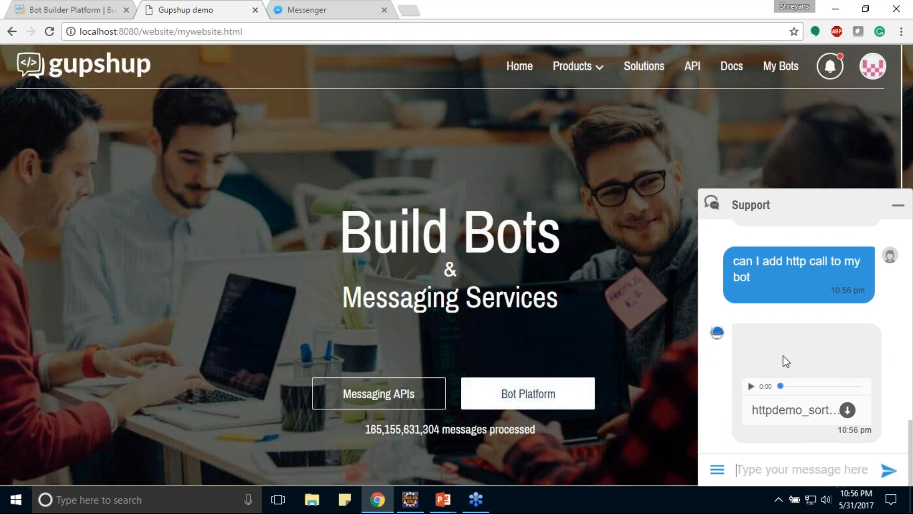
Play the httpdemo_sort video in the chat with a skip ahead, and briefly view the file in its own browser tab.
left_click(753, 386)
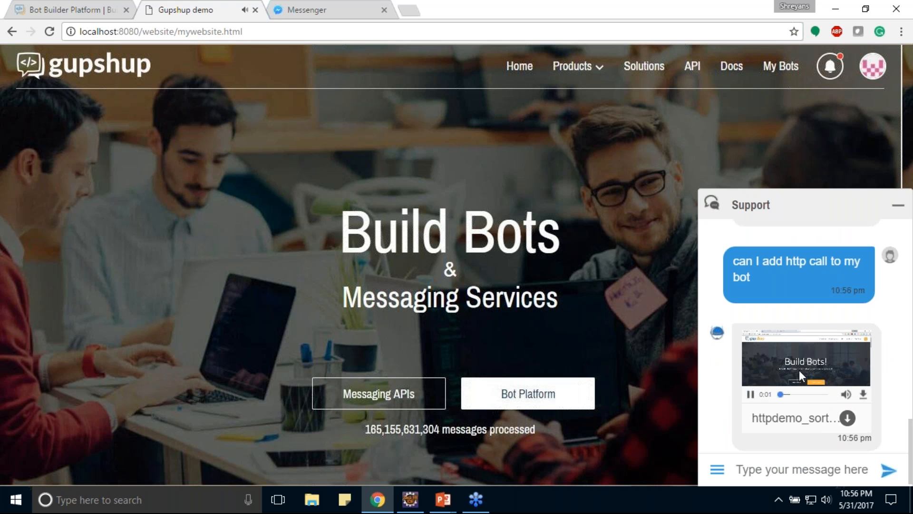
left_click(791, 394)
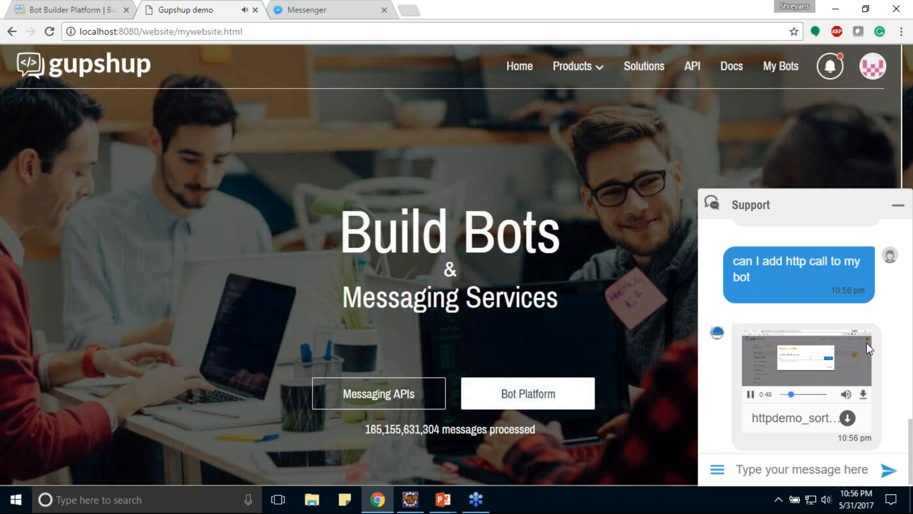
left_click(789, 422)
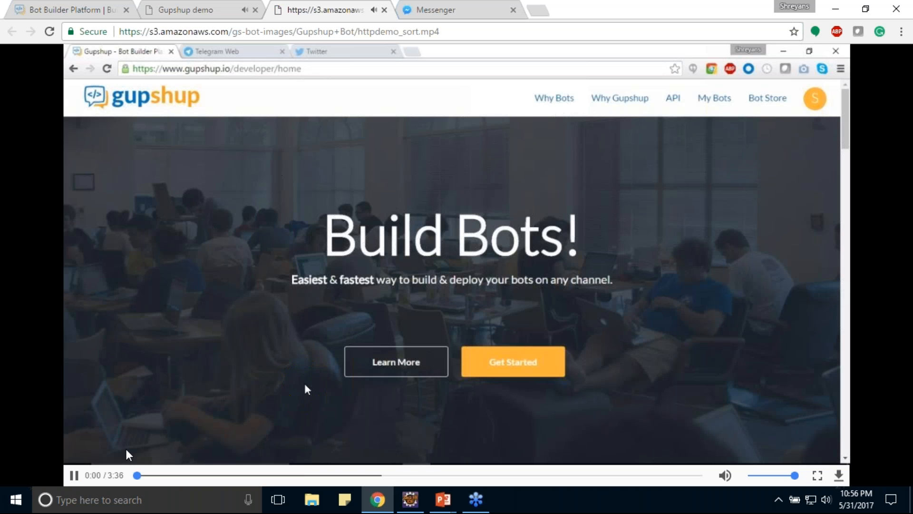
key("ctrl+w")
Ask the support bot "what is a chatbot".
left_click(802, 465)
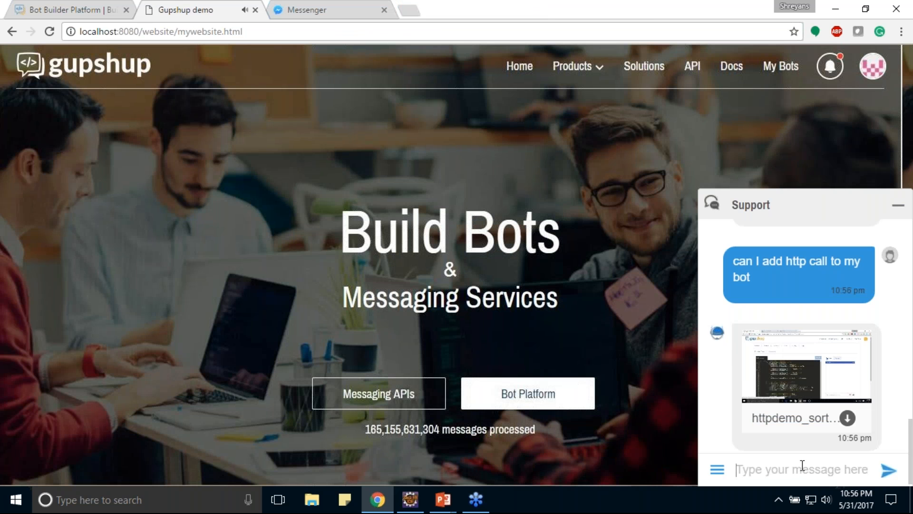
type("wh")
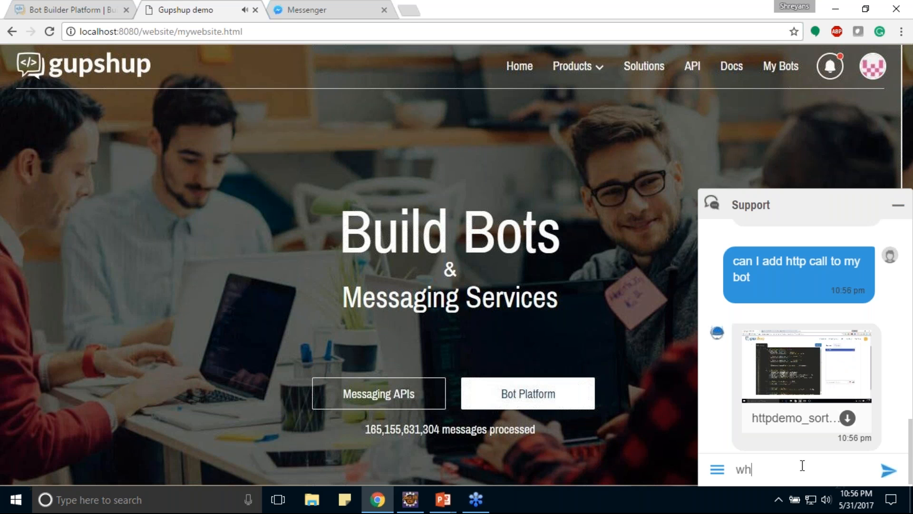
type("at is a chatbio")
key("BackSpace")
key("BackSpace")
type("ot")
key("Return")
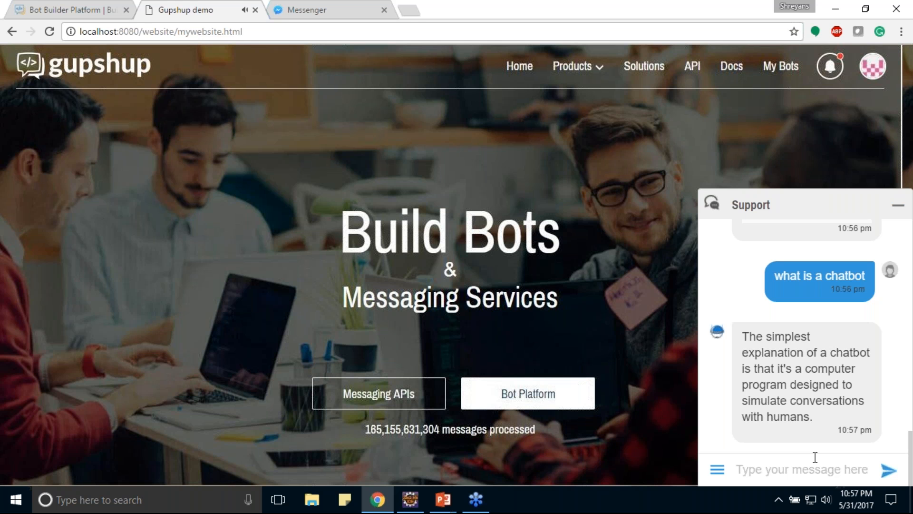
Ask the support bot "how to get bot on website".
type("how ")
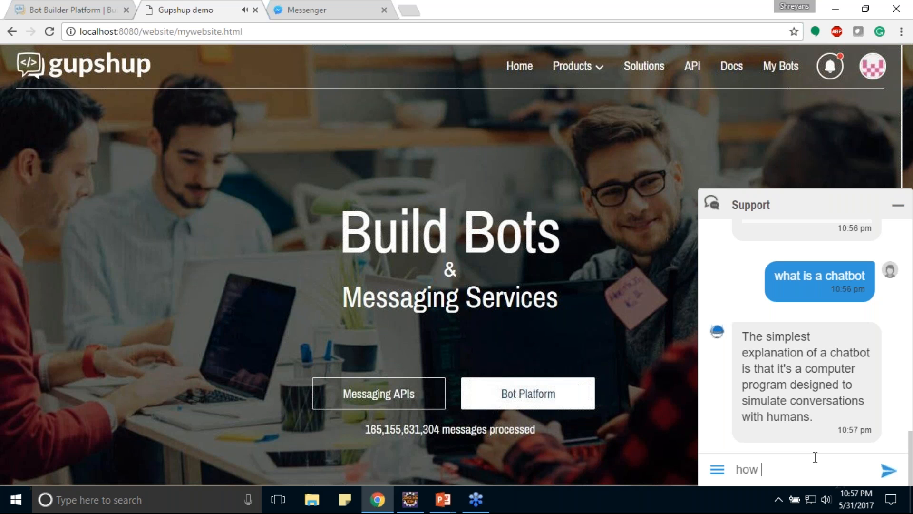
type("to get bot on website")
key("Return")
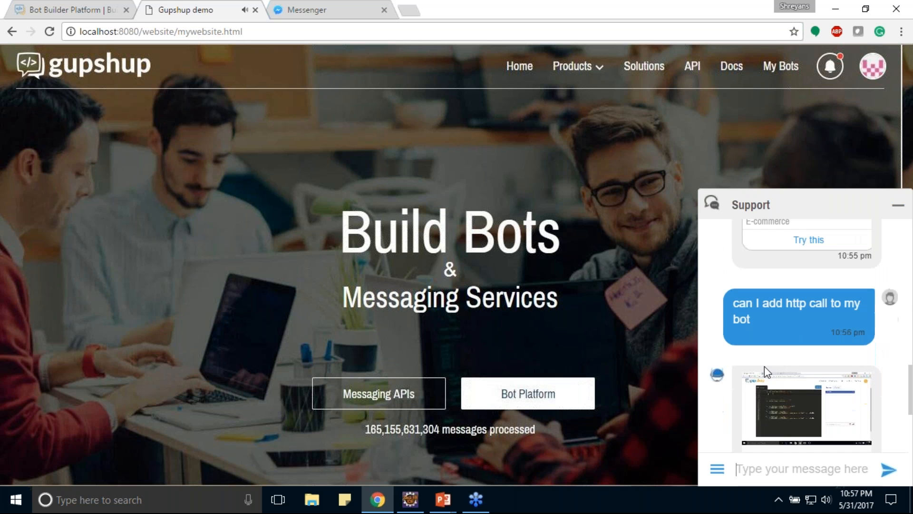
Pause the httpdemo_sort video in the chat history and return to the newest reply.
scroll(755, 301, "up", 6)
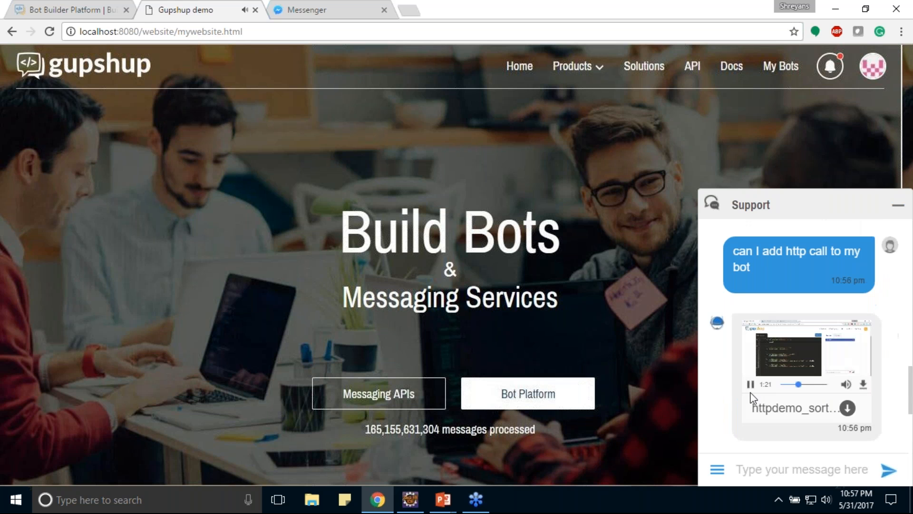
left_click(751, 386)
scroll(752, 395, "down", 5)
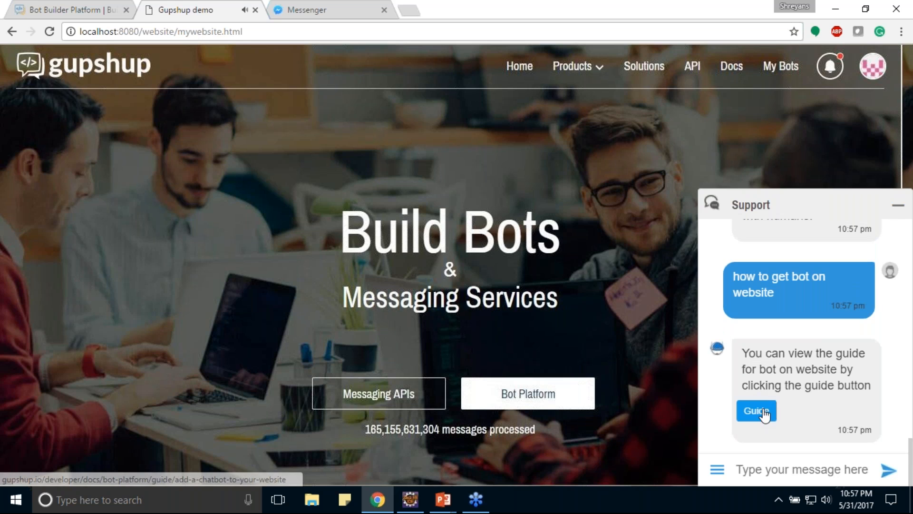
Open the bot's guide for adding a chatbot to a website and close the Messenger page.
left_click(757, 412)
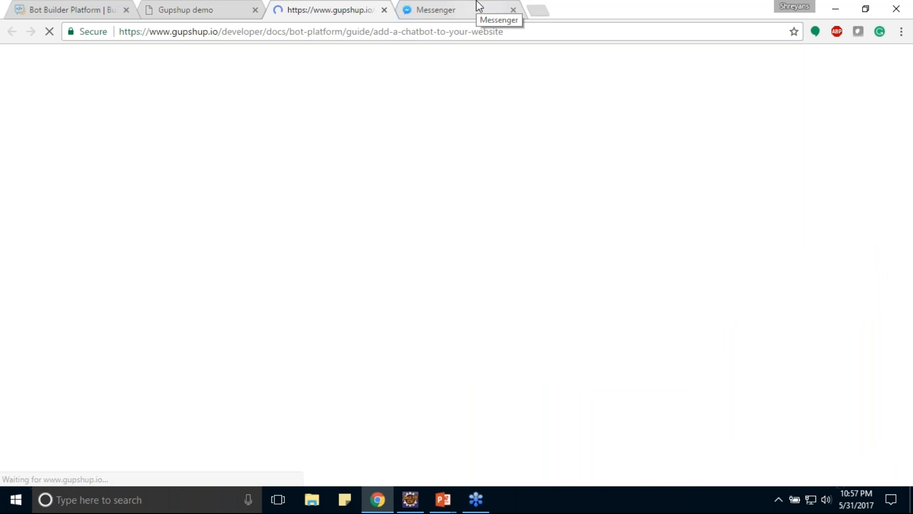
middle_click(479, 6)
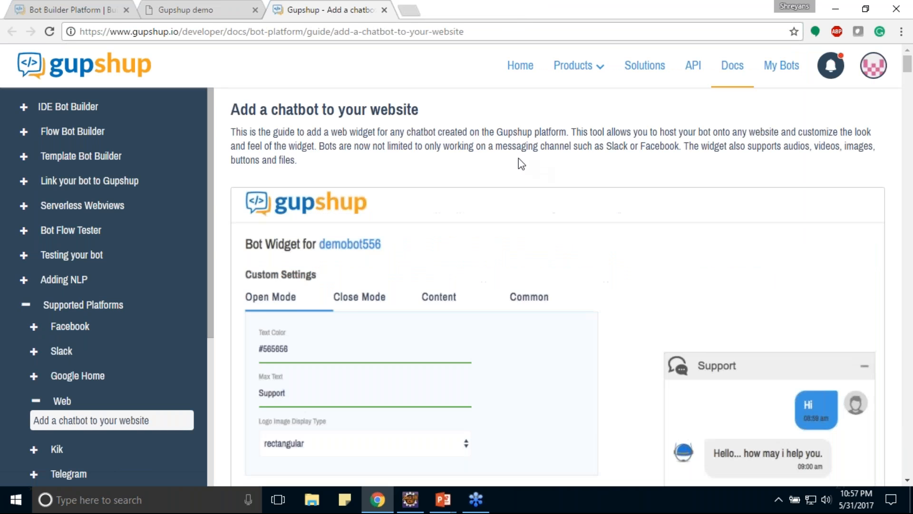
scroll(532, 165, "down", 1)
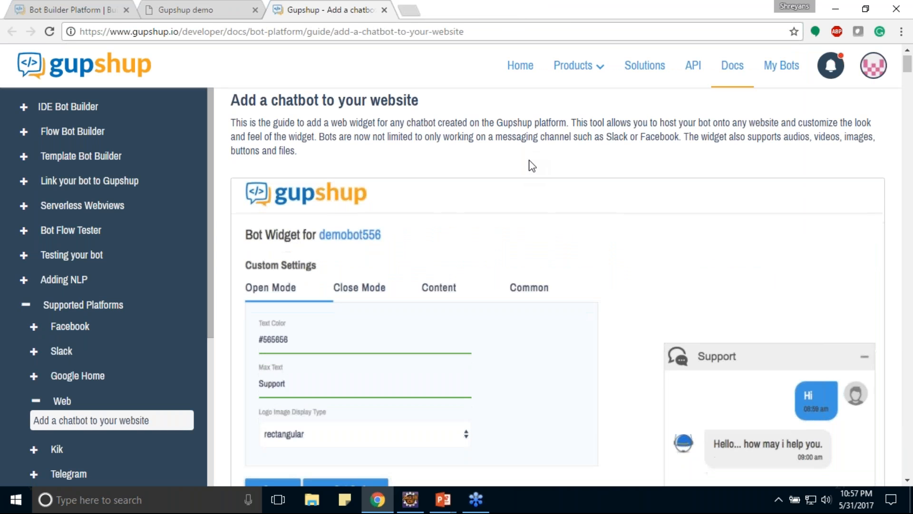
Review the guide's embedding instructions, sample HTML code and widget customization options.
scroll(531, 165, "down", 4)
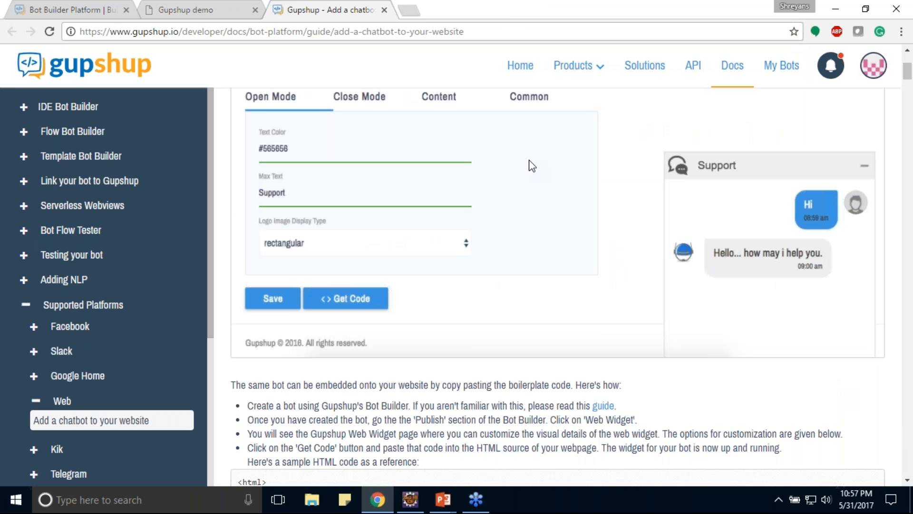
scroll(532, 166, "down", 6)
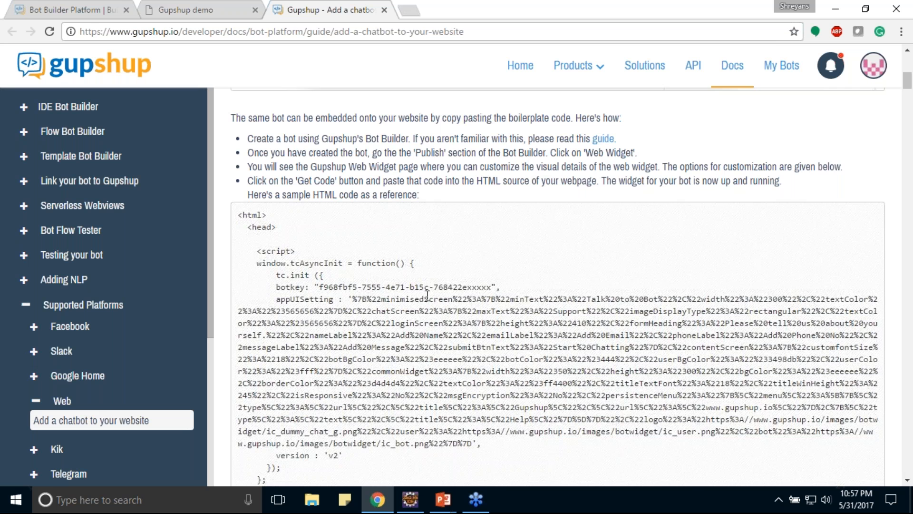
scroll(427, 296, "down", 1)
scroll(427, 296, "down", 10)
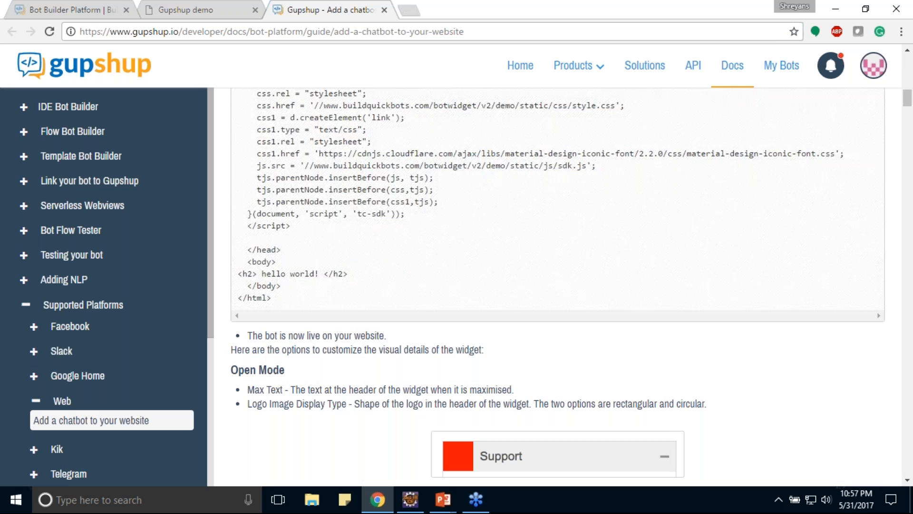
scroll(432, 294, "down", 6)
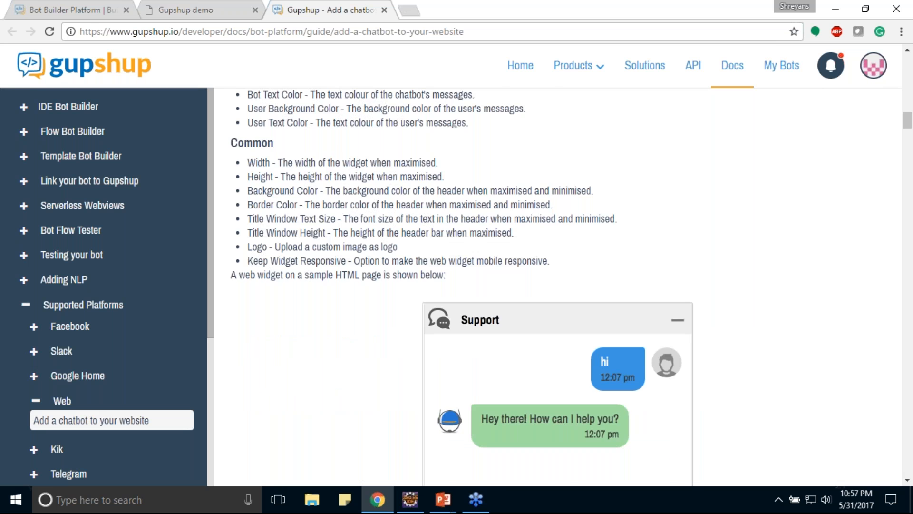
scroll(432, 294, "up", 3)
scroll(431, 295, "down", 8)
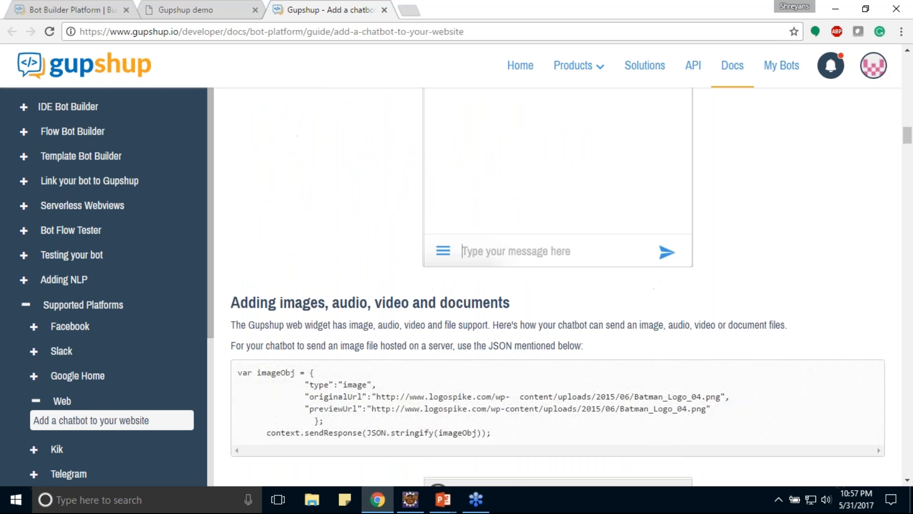
Examine the guide's section on adding images, audio, video and documents, including the JSON snippets and sample chats.
scroll(557, 285, "down", 3)
double_click(391, 169)
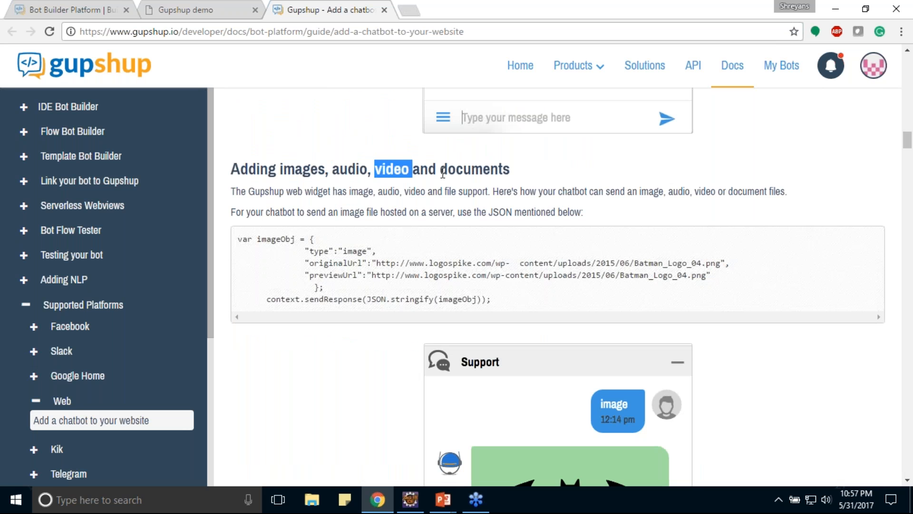
scroll(563, 233, "down", 10)
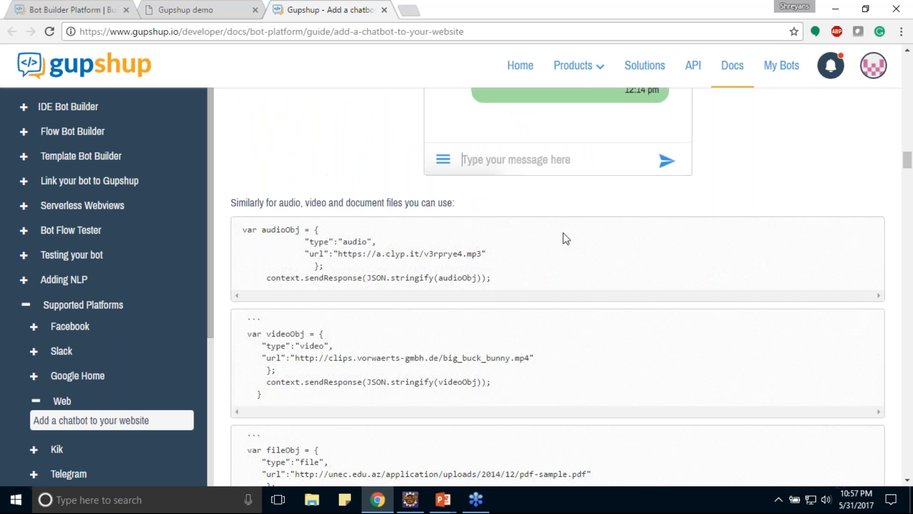
scroll(344, 236, "down", 4)
scroll(518, 286, "up", 4)
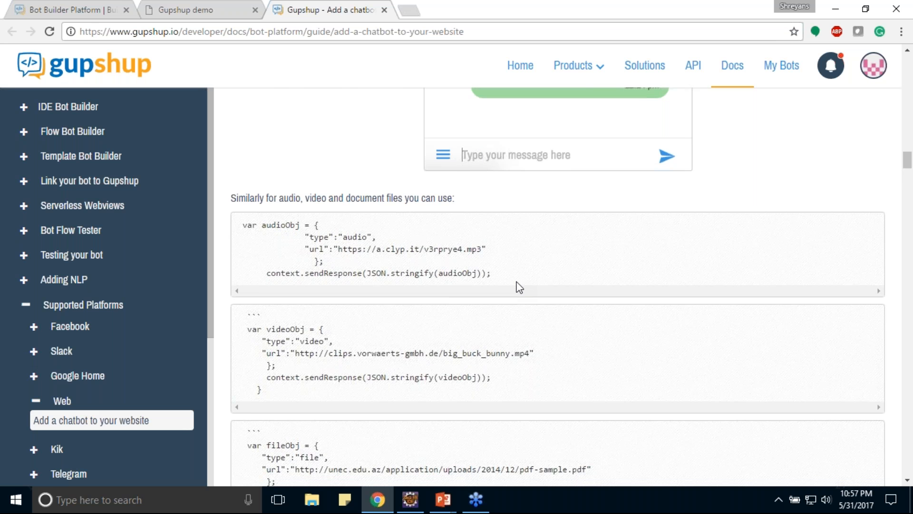
scroll(523, 286, "down", 15)
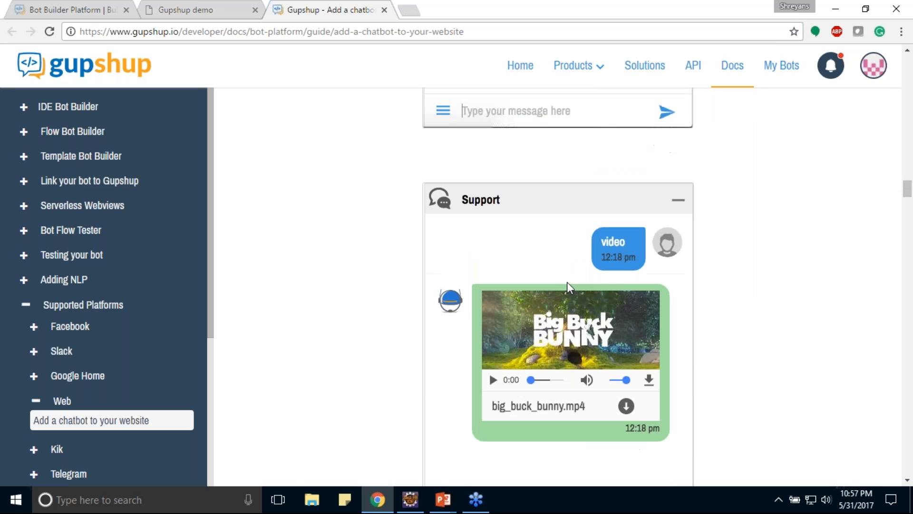
scroll(567, 282, "down", 8)
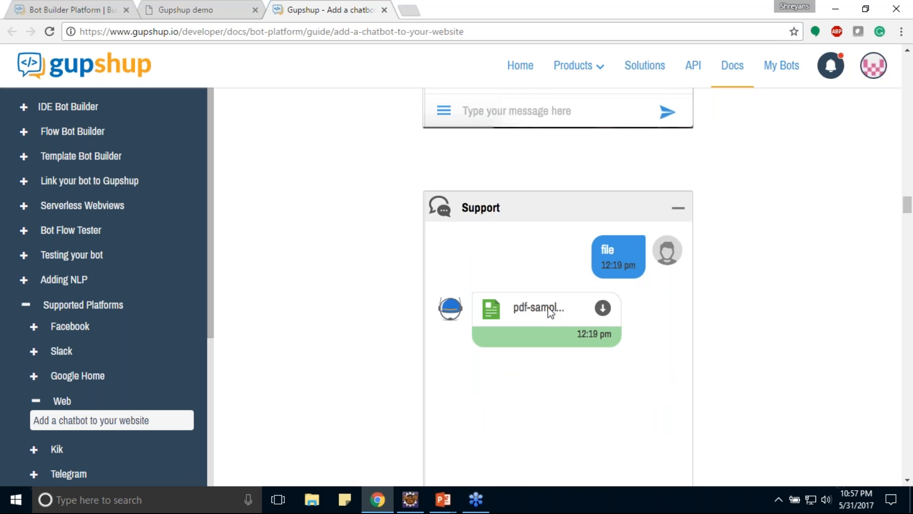
scroll(550, 312, "down", 1)
scroll(551, 313, "down", 6)
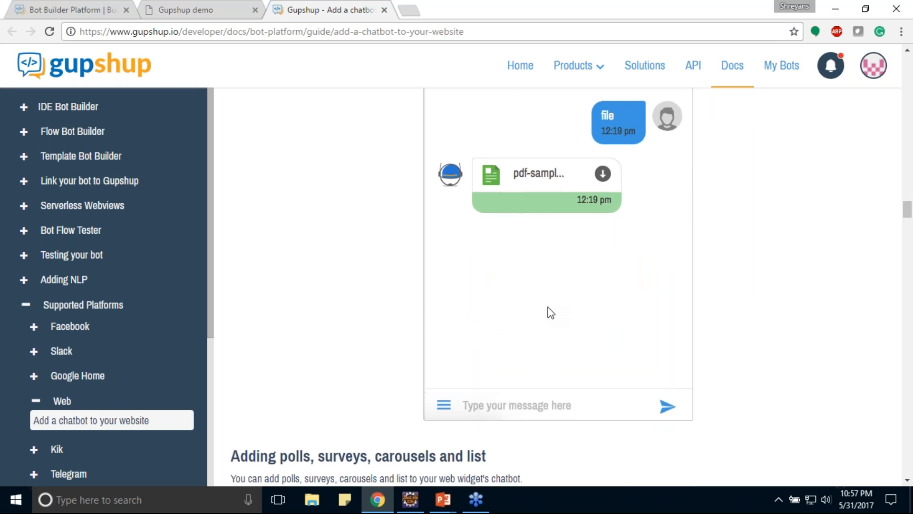
scroll(550, 312, "up", 3)
scroll(550, 311, "up", 1)
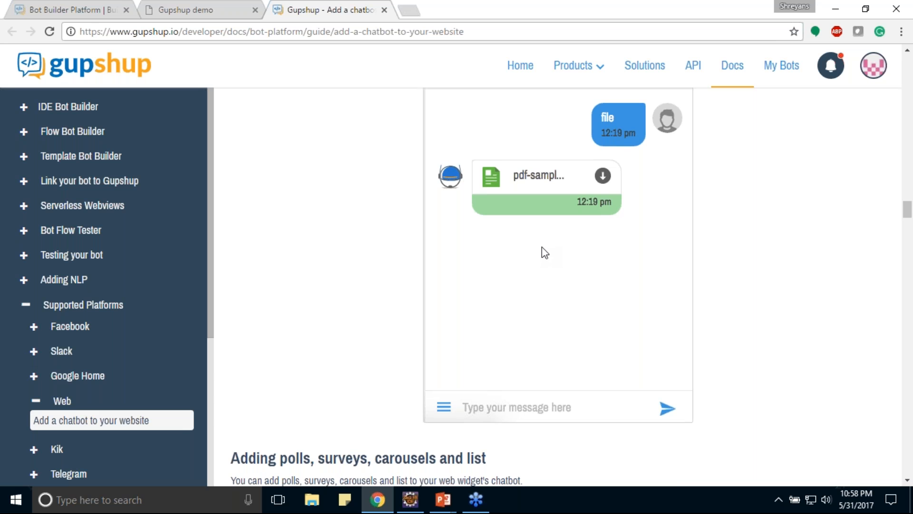
scroll(541, 247, "up", 1)
Examine the guide's poll, survey, carousel and list examples with their JSON snippets.
scroll(543, 245, "down", 1)
scroll(543, 245, "down", 1)
scroll(543, 246, "down", 10)
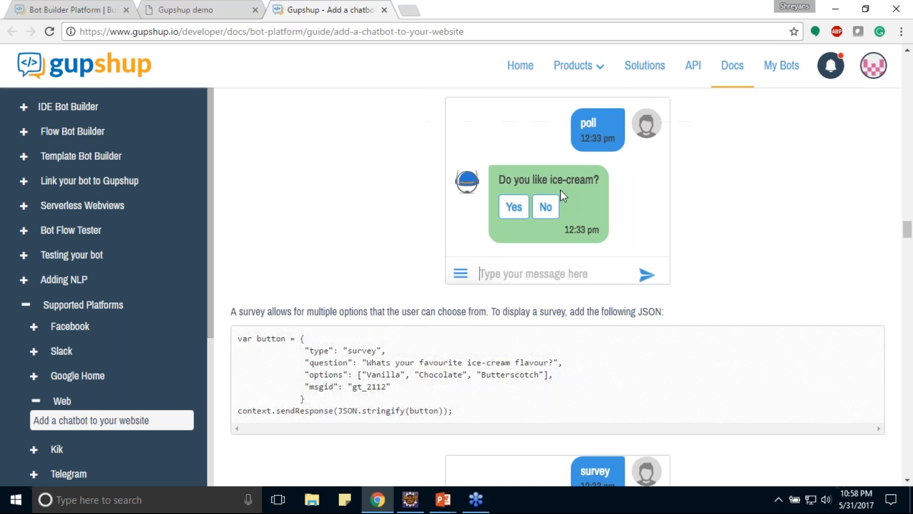
scroll(616, 206, "down", 1)
scroll(616, 206, "down", 12)
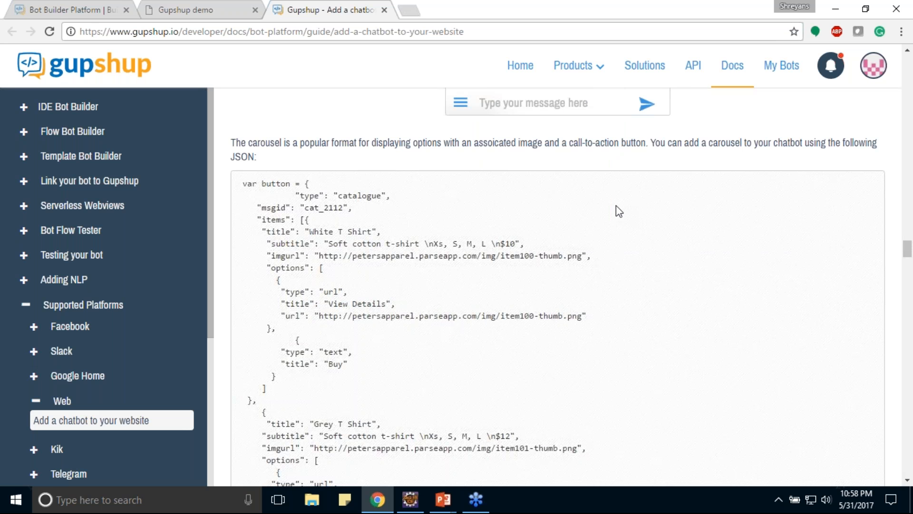
scroll(616, 206, "down", 10)
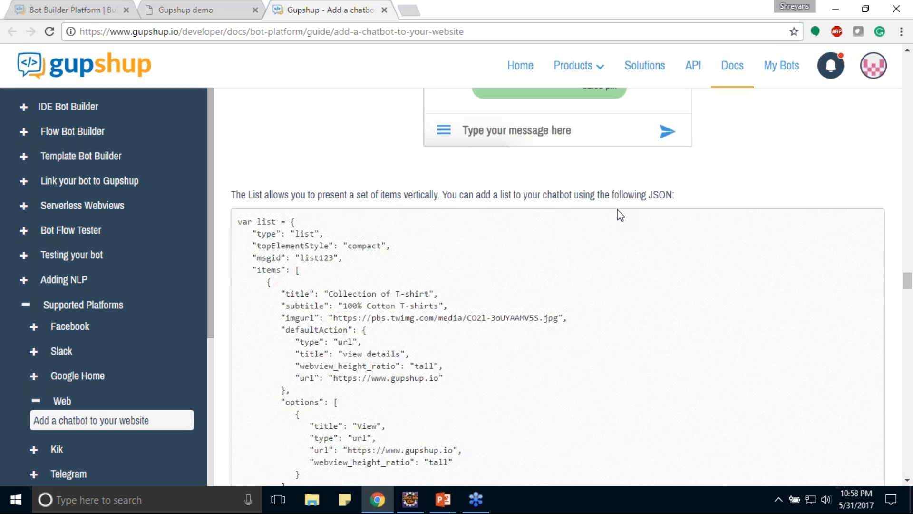
scroll(617, 209, "down", 12)
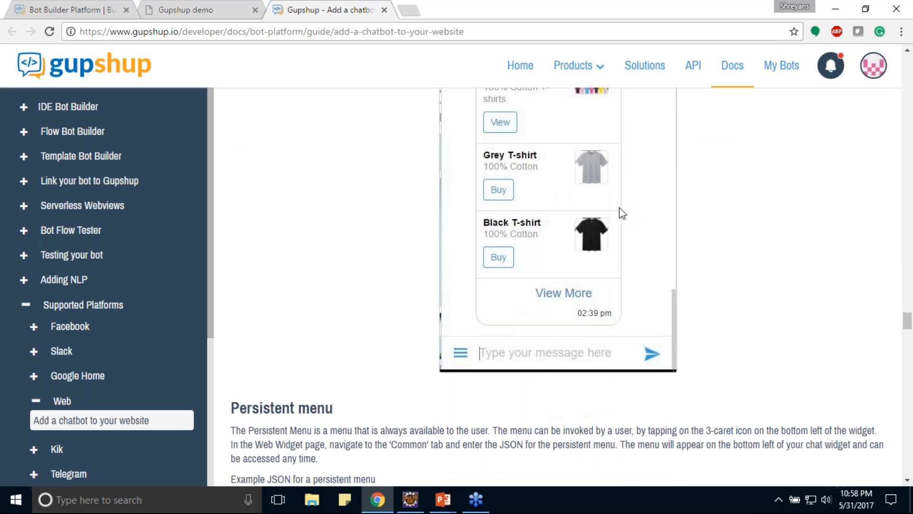
Read the guide's persistent menu, phone call and voice support sections, continuing to the Load More feature.
scroll(619, 208, "down", 2)
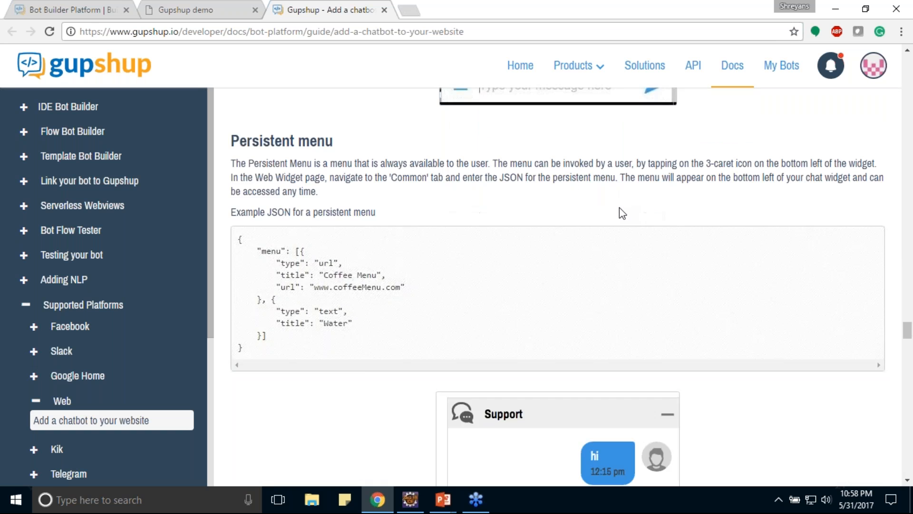
scroll(619, 208, "down", 8)
scroll(623, 217, "down", 15)
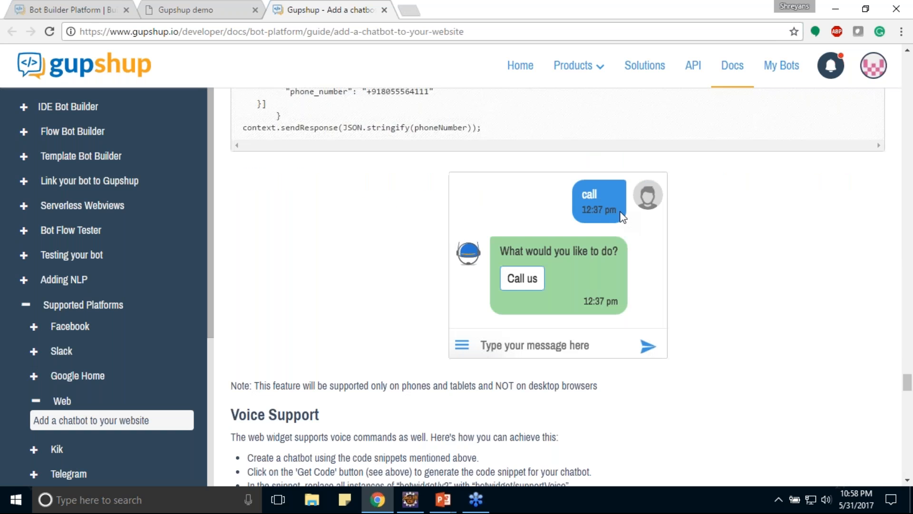
scroll(623, 218, "up", 4)
scroll(623, 218, "down", 9)
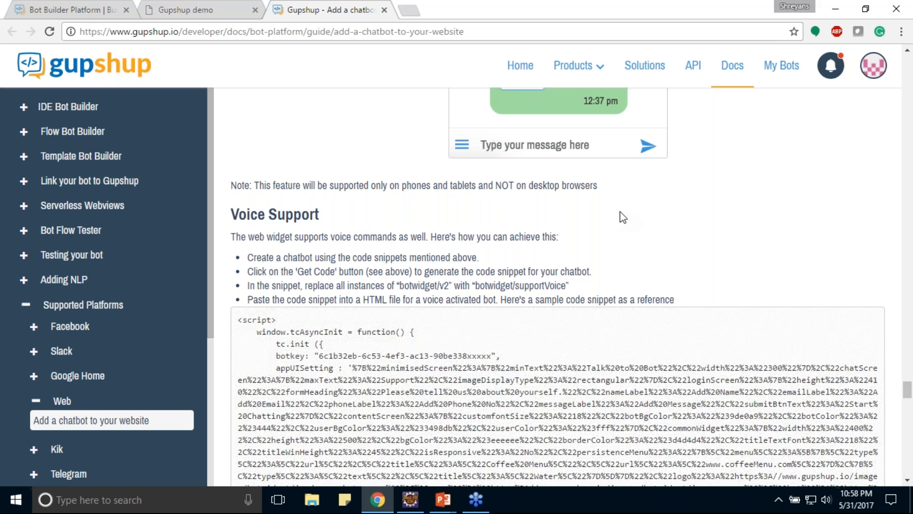
scroll(622, 218, "down", 15)
scroll(623, 217, "down", 3)
scroll(529, 240, "up", 3)
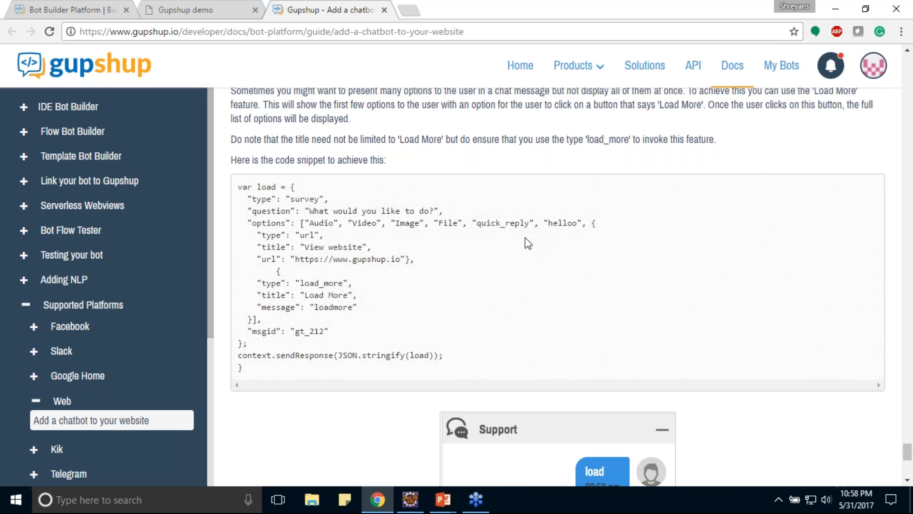
Examine the Load More code snippet against its sample chat, highlighting the load_more type in the code.
scroll(525, 240, "down", 8)
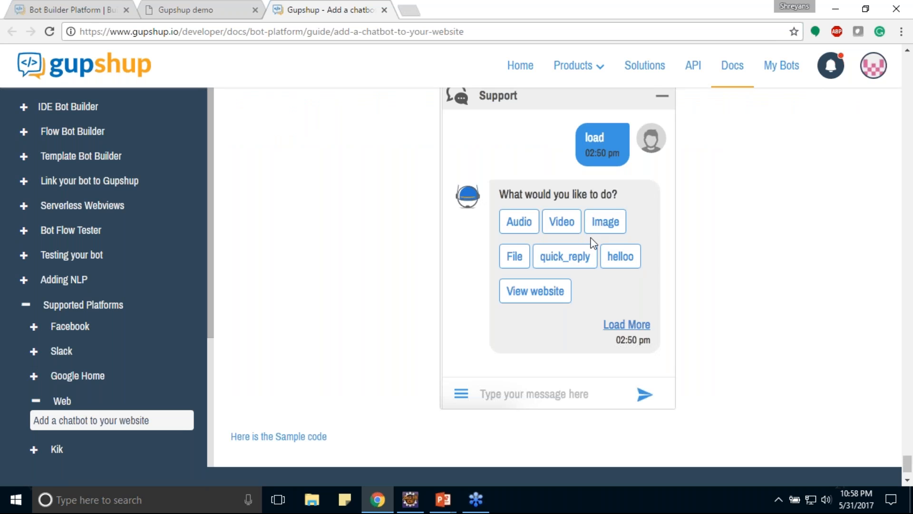
scroll(416, 209, "up", 7)
double_click(321, 284)
scroll(552, 281, "down", 1)
scroll(554, 286, "down", 8)
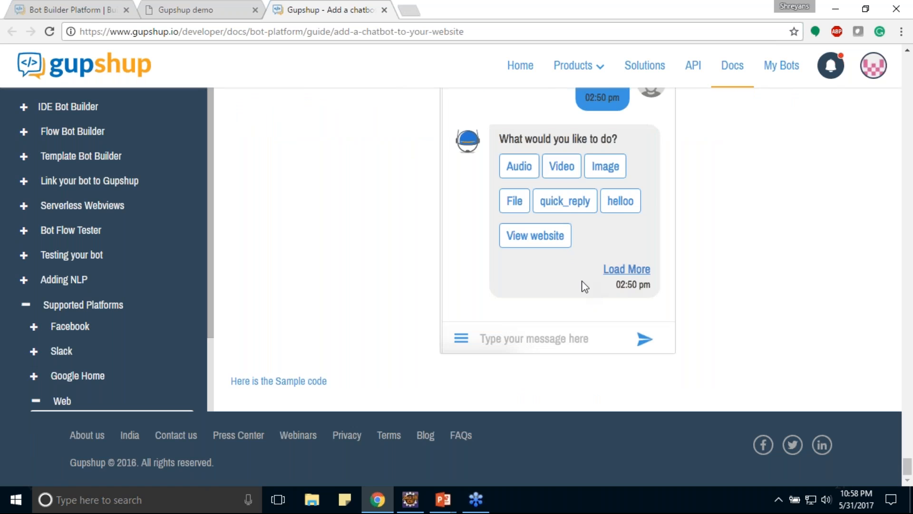
scroll(586, 267, "up", 1)
scroll(587, 267, "up", 4)
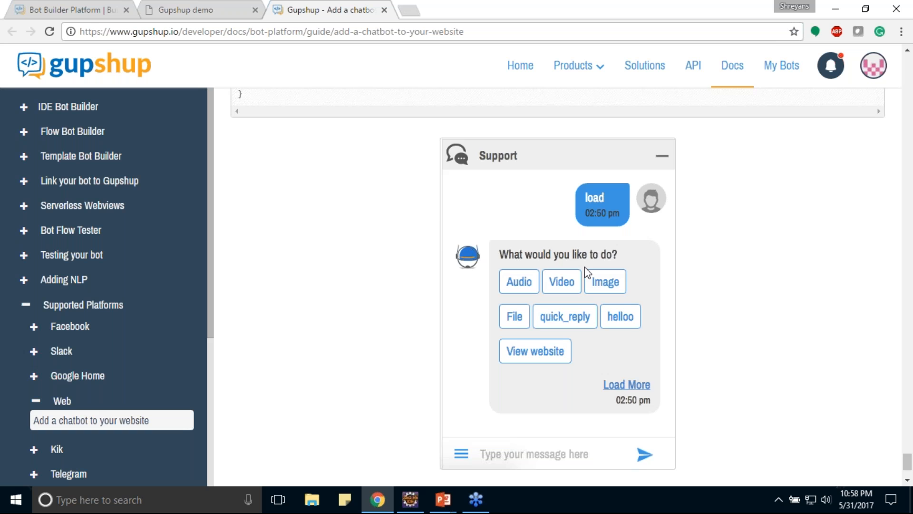
scroll(585, 269, "up", 1)
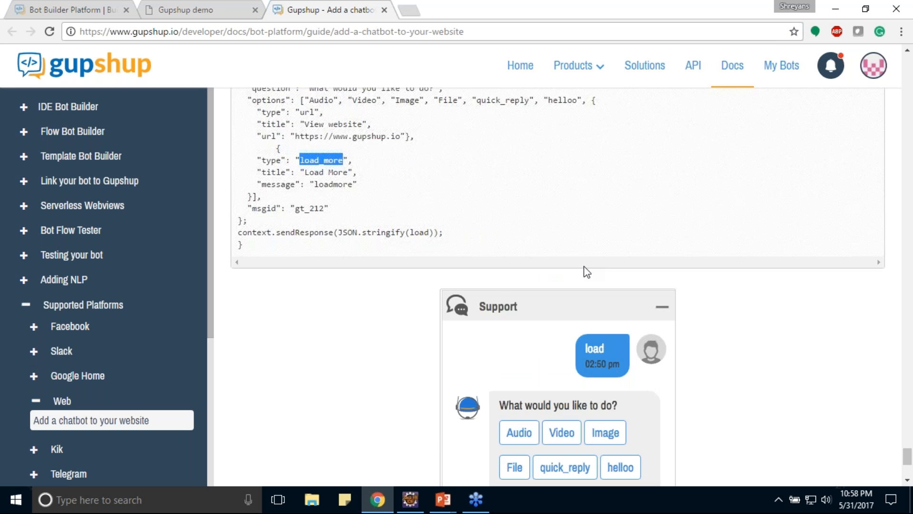
scroll(587, 271, "down", 5)
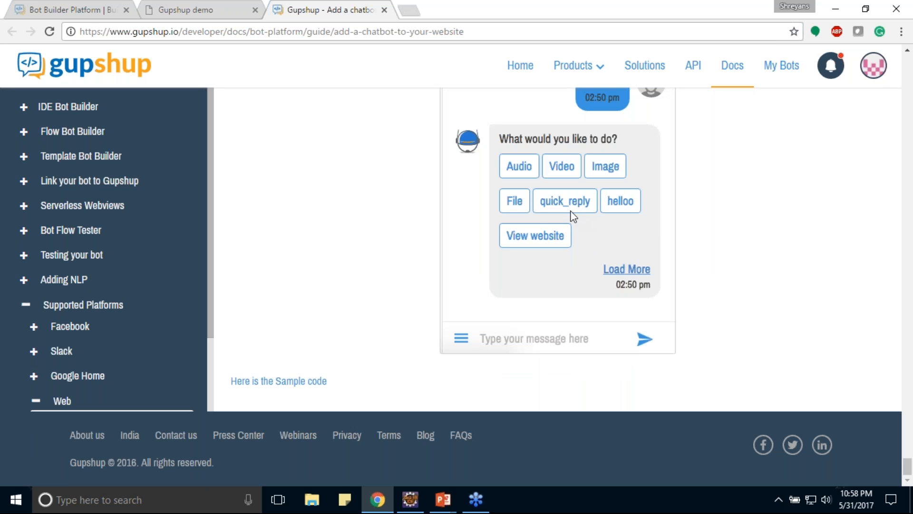
Revisit the guide's Video-only Bot and Voice Support sections.
scroll(535, 231, "up", 6)
scroll(531, 239, "up", 10)
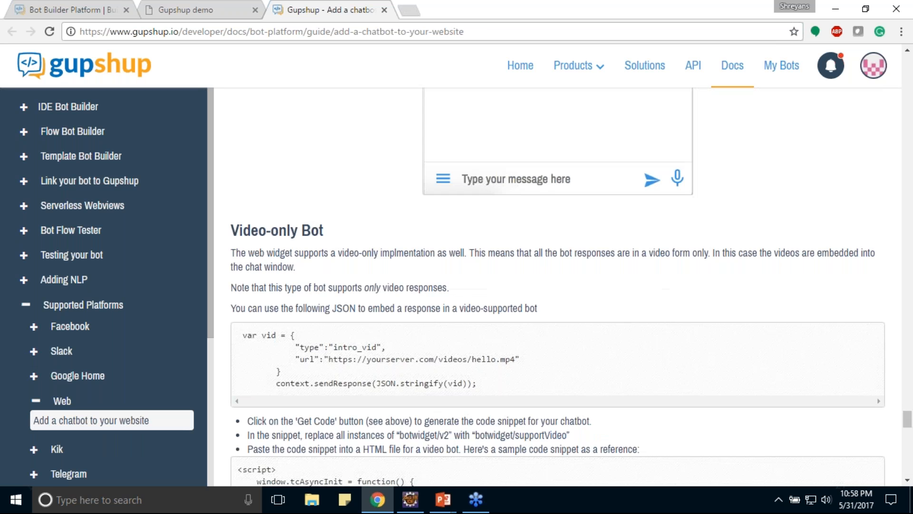
scroll(556, 285, "up", 10)
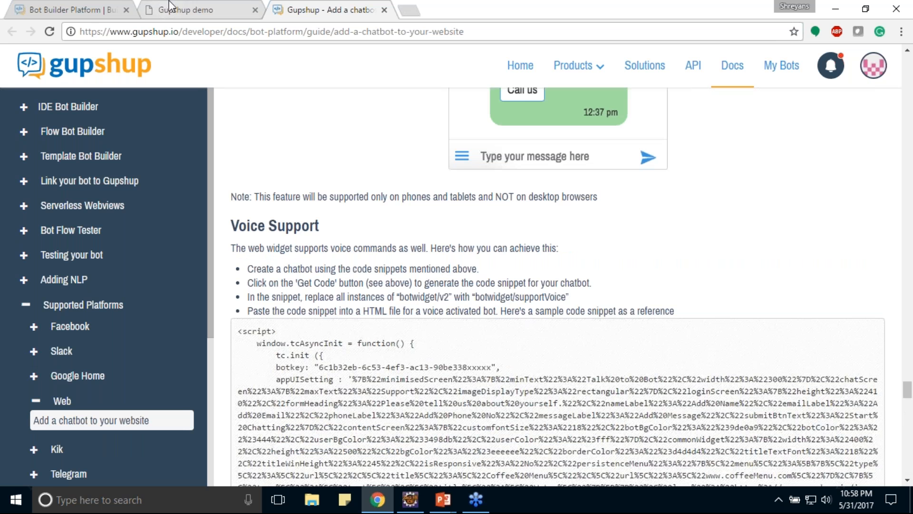
Compare the local demo website and its Support chat widget with the live Gupshup homepage.
left_click(170, 7)
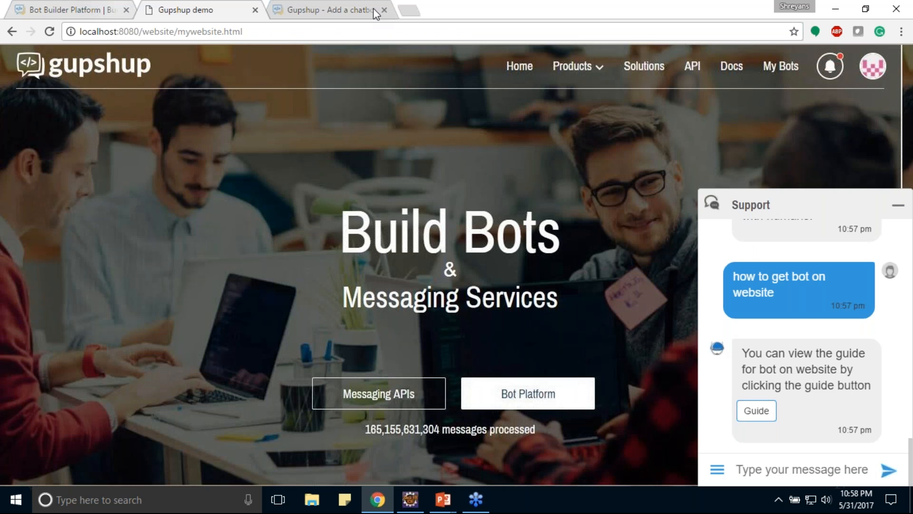
left_click(82, 13)
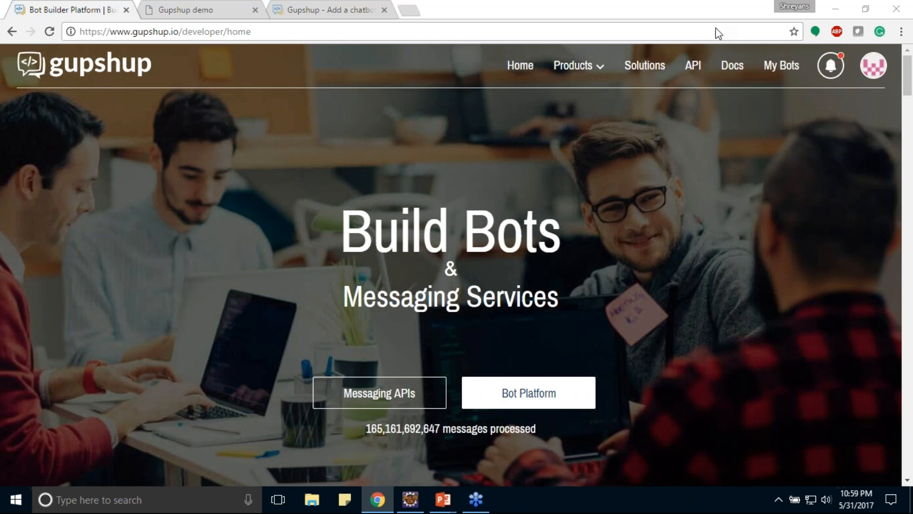
left_click(212, 9)
left_click(82, 10)
Open the publishing channels of widgetbot from the bots dashboard and find the Web Widget channel.
left_click(782, 66)
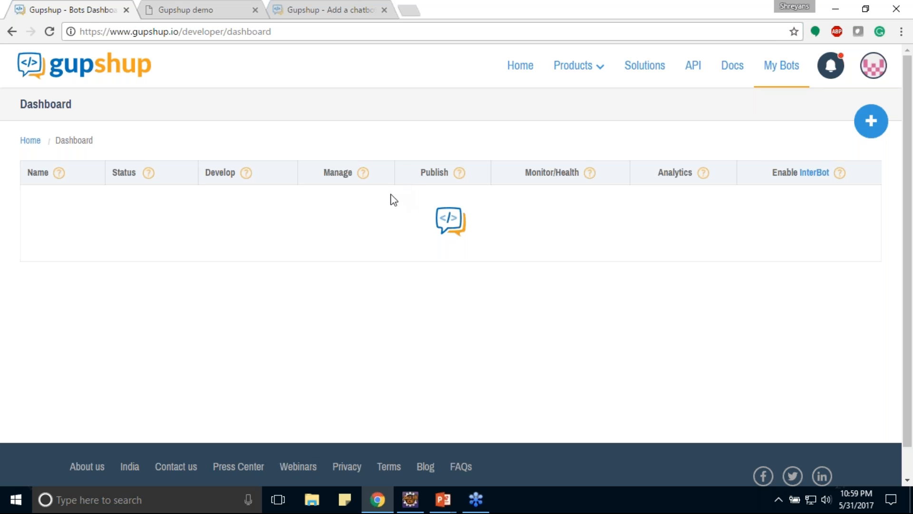
left_click(561, 202)
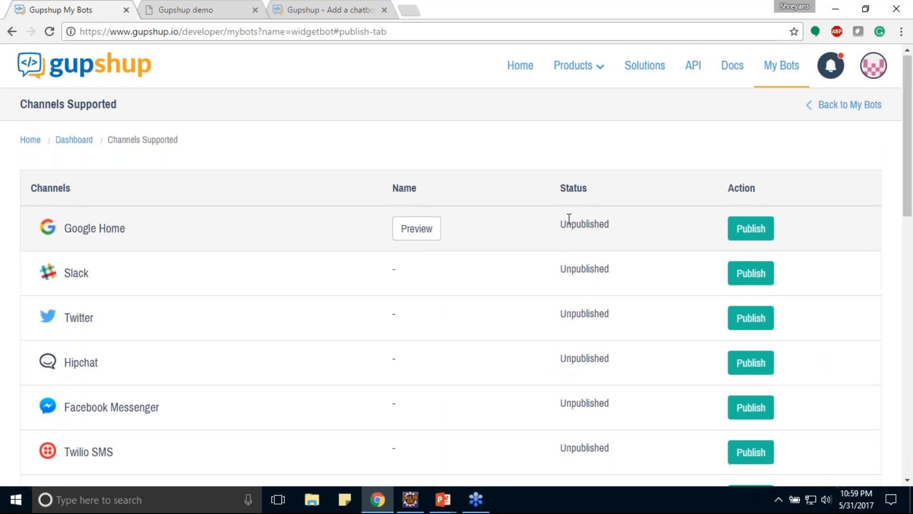
scroll(569, 219, "down", 2)
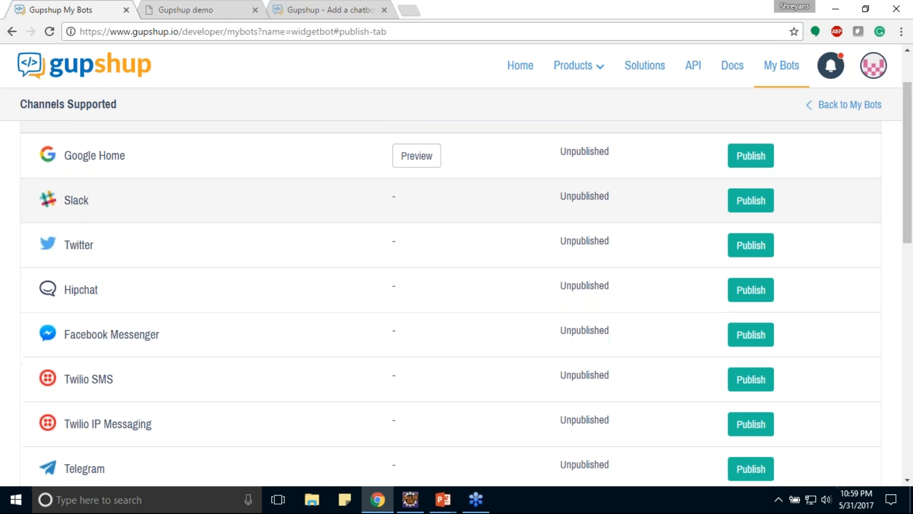
scroll(568, 205, "down", 3)
scroll(568, 205, "up", 3)
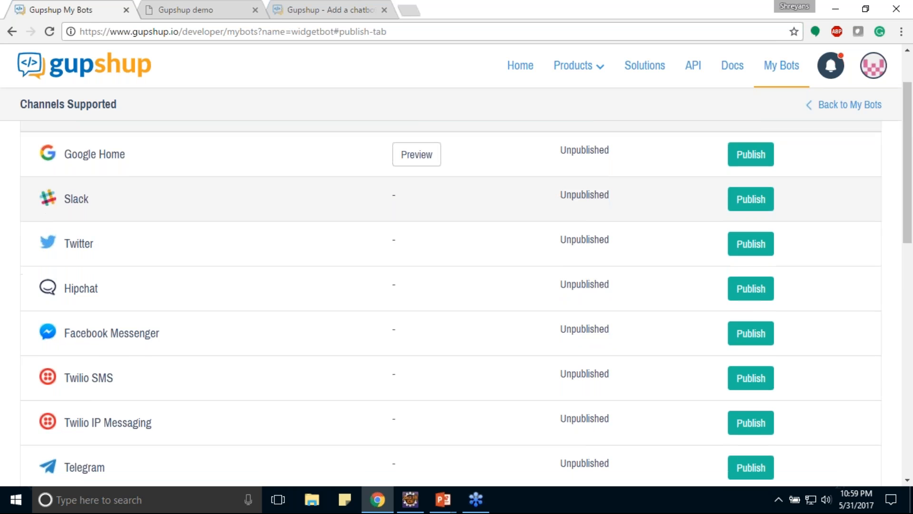
scroll(570, 223, "down", 1)
scroll(569, 224, "up", 1)
scroll(570, 223, "down", 5)
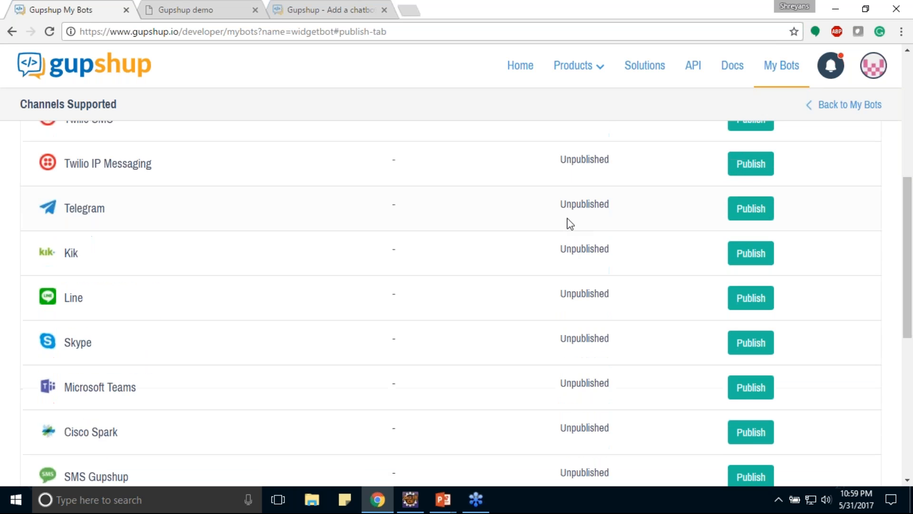
scroll(569, 223, "down", 7)
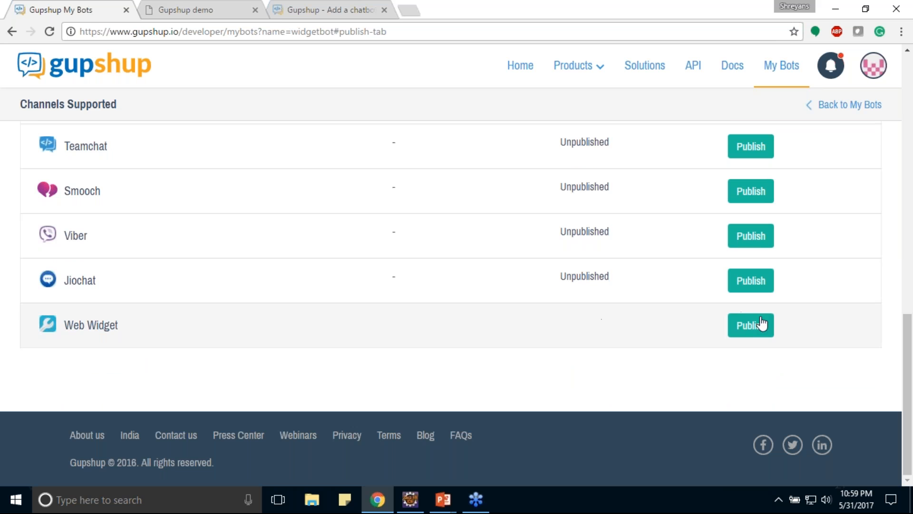
Publish widgetbot through the Web Widget channel so that its widget settings page opens.
left_click(761, 323)
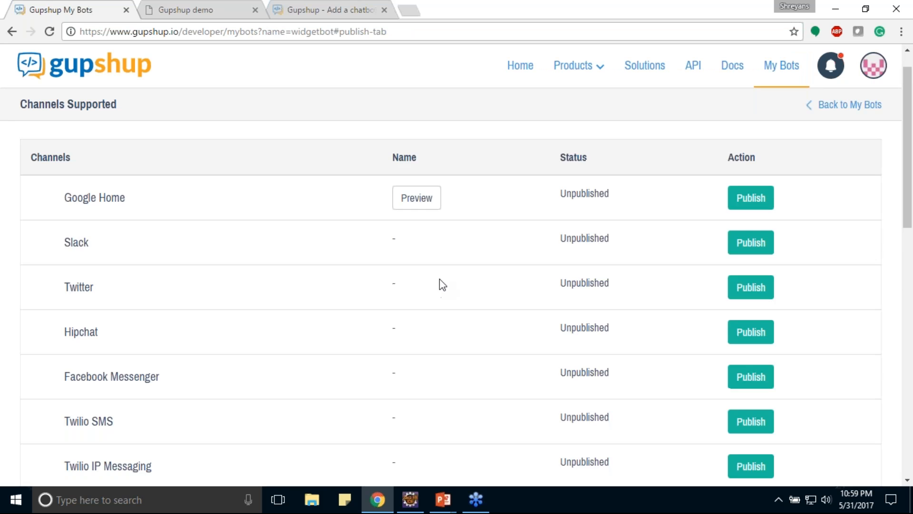
scroll(439, 281, "down", 15)
left_click(752, 325)
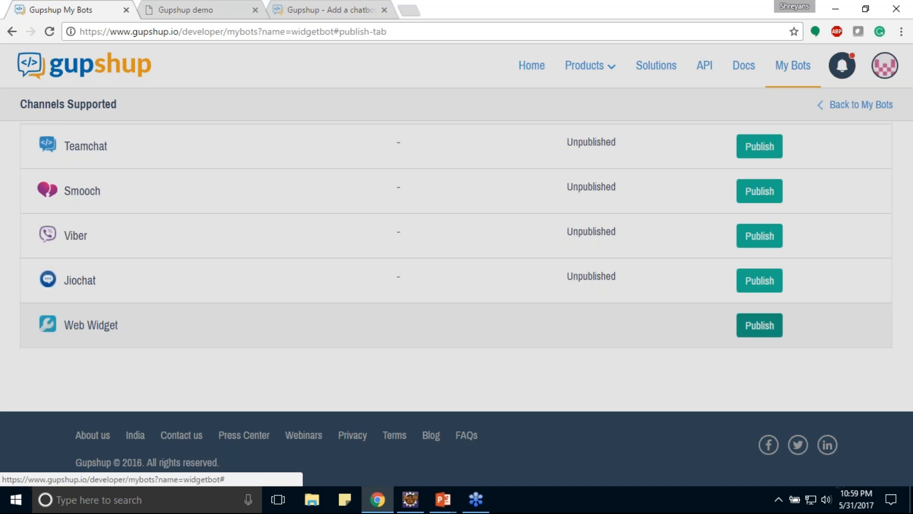
left_click(464, 162)
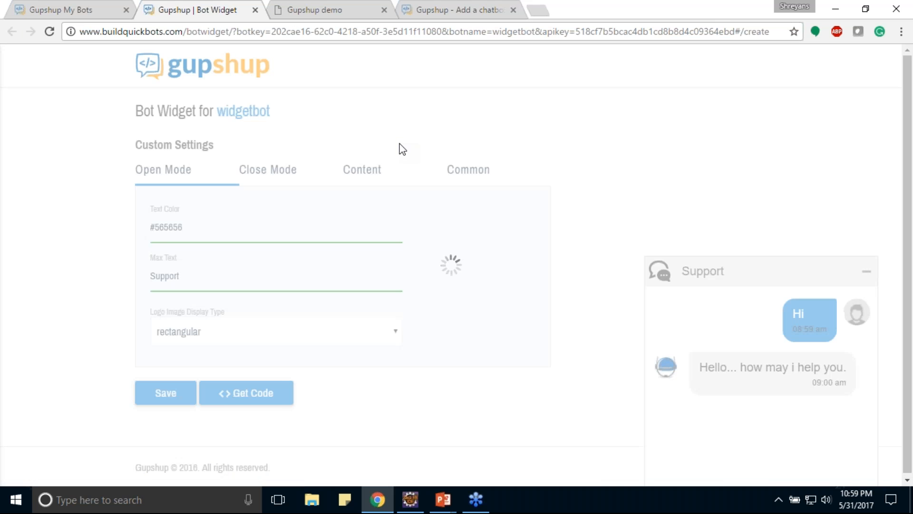
Collapse and expand the Support widget preview, and compare the Close Mode settings with the Open Mode settings.
left_click(866, 272)
left_click(786, 469)
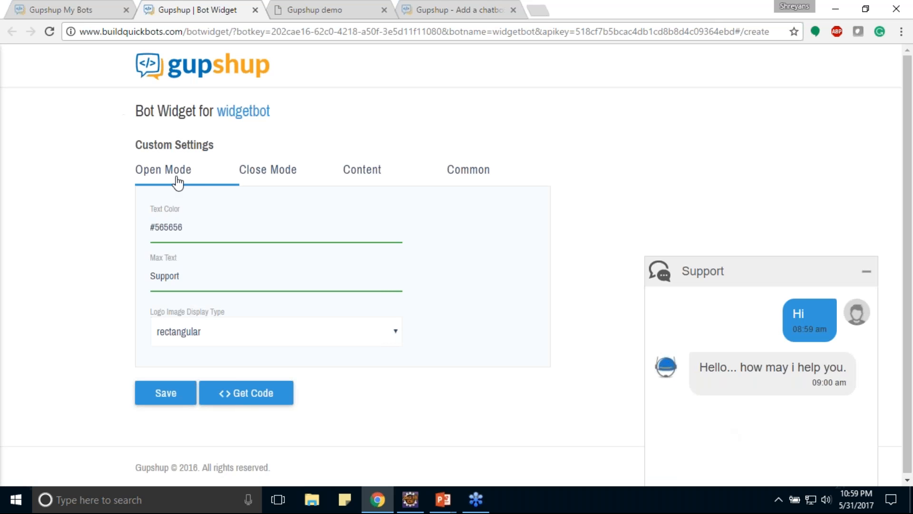
left_click(263, 171)
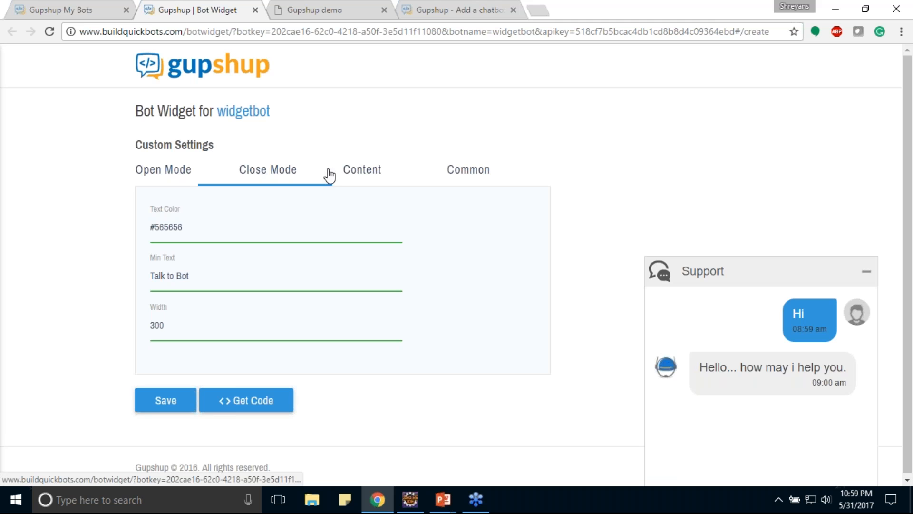
left_click(152, 170)
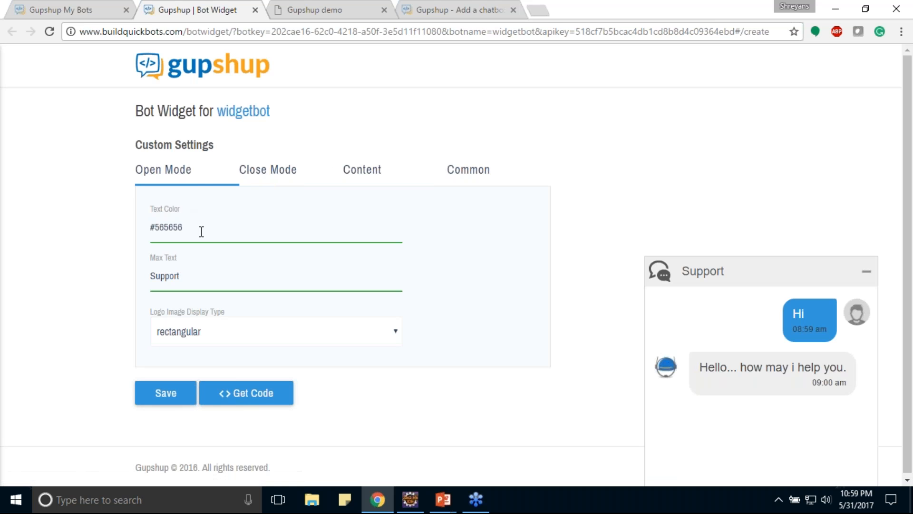
Set the Open Mode text color to the dark shade #2f2424.
left_click(200, 228)
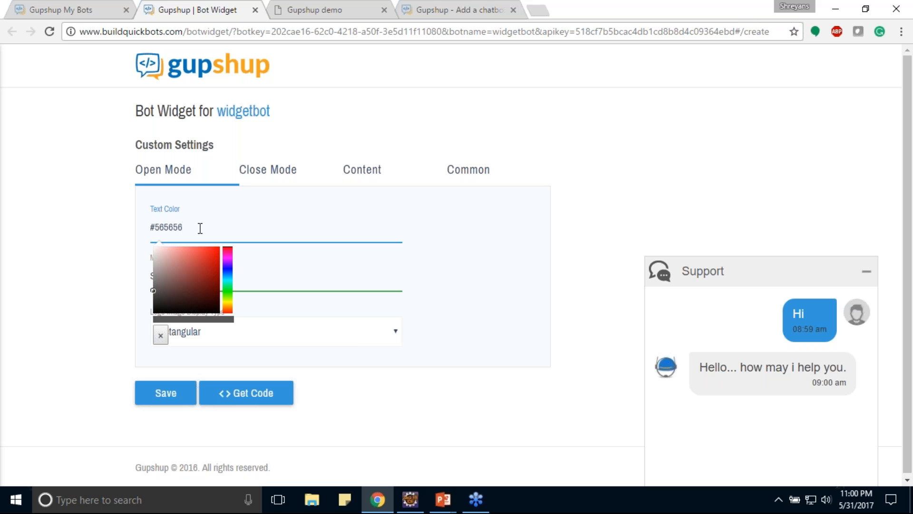
left_click(186, 258)
left_click_drag(184, 271, 168, 301)
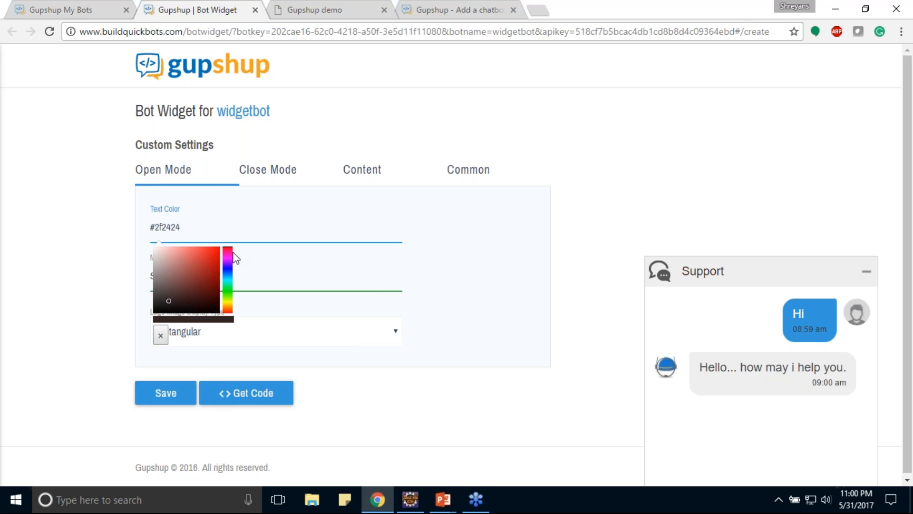
Change the Open Mode Max Text to "Gupshup bot".
left_click(285, 269)
key("ctrl+a")
type("G")
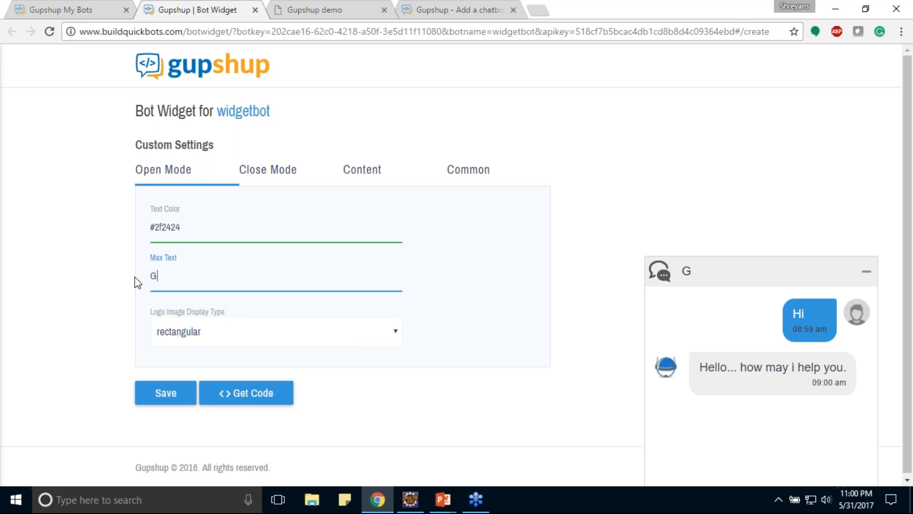
type("upshup bot")
Set the Open Mode text color to red #df0f0f and the logo image display type to circular.
left_click(178, 227)
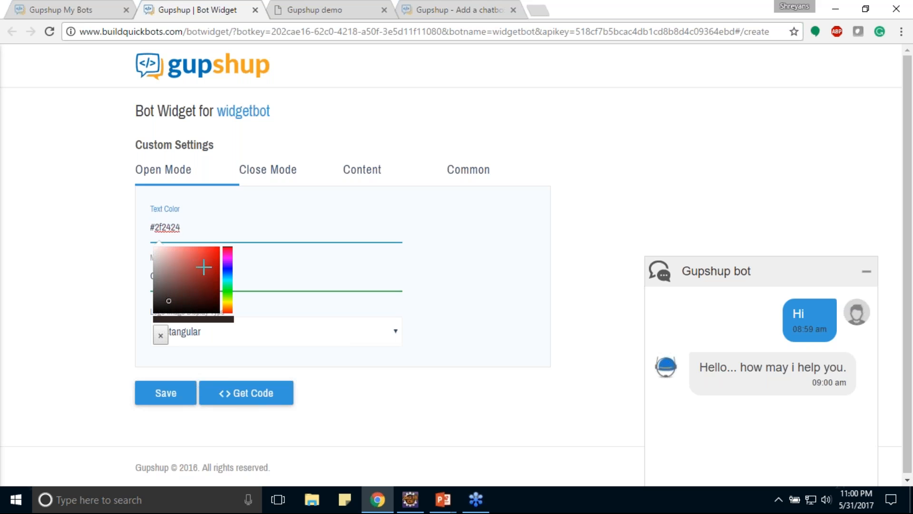
left_click(215, 254)
left_click(313, 328)
left_click(322, 328)
left_click(284, 365)
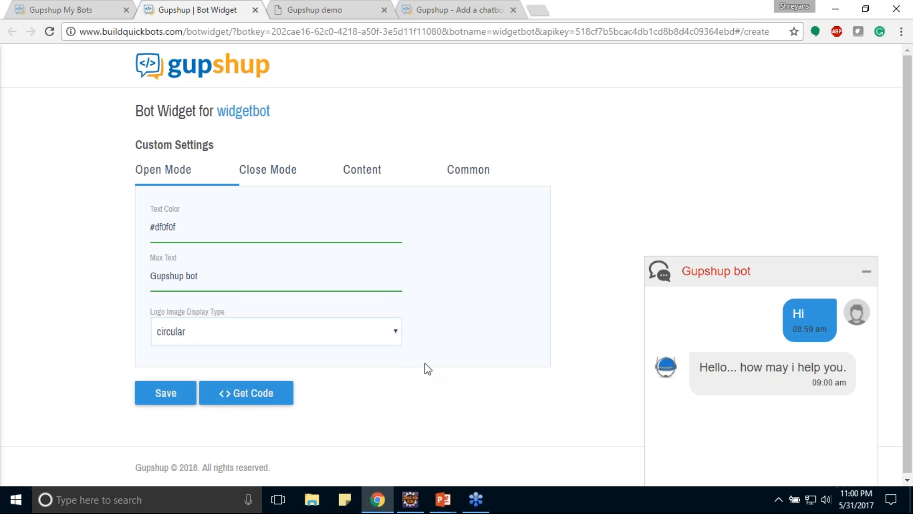
Set the Close Mode text color to red #ec2727, keeping the "Talk to Bot" text.
left_click(269, 189)
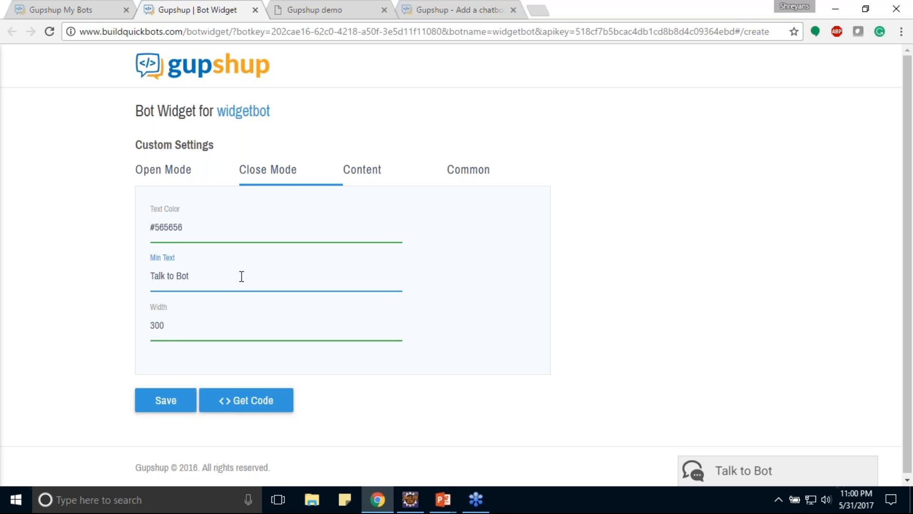
left_click_drag(242, 276, 139, 273)
left_click(220, 275)
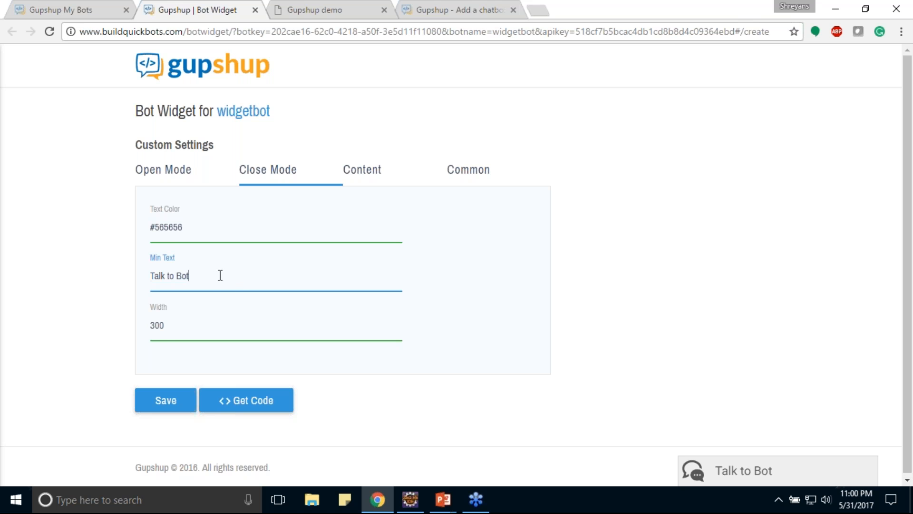
left_click(177, 225)
left_click(209, 251)
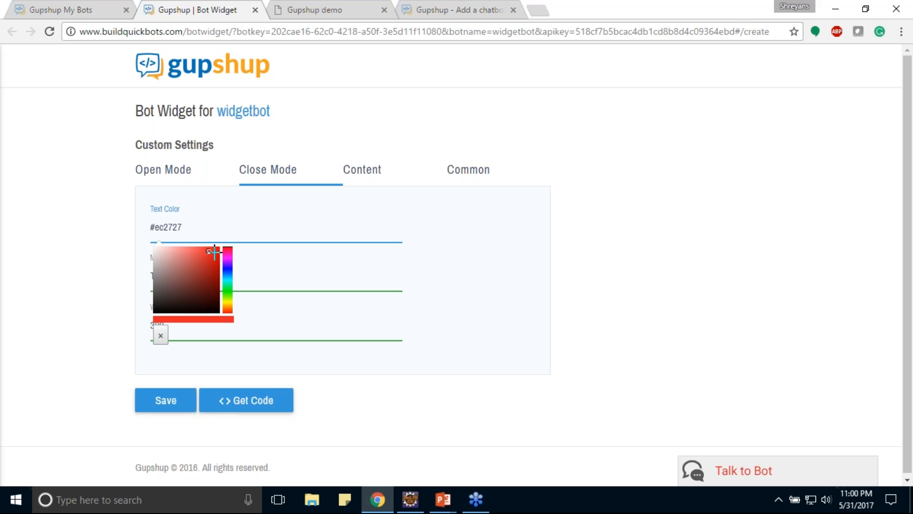
left_click(501, 267)
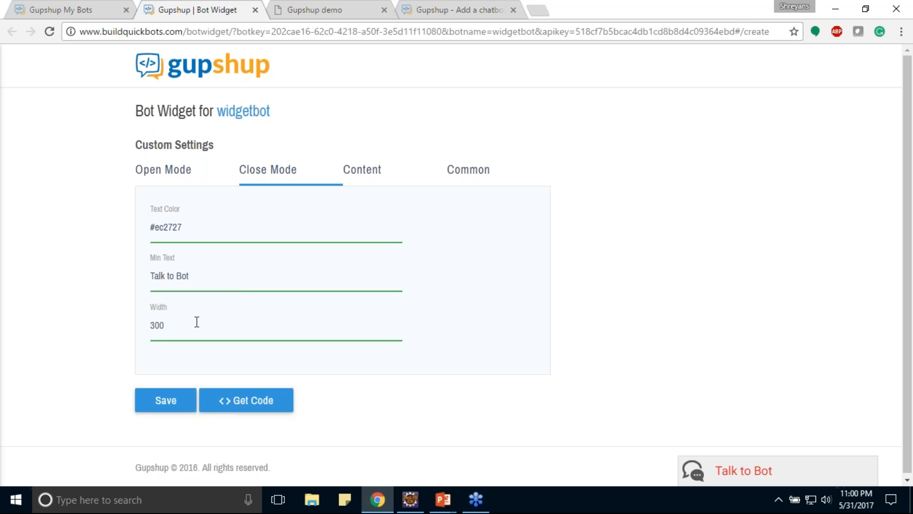
In the Content settings, try a font size of 20 with the widget preview expanded, and set it to 16.
left_click(373, 177)
scroll(270, 231, "down", 1)
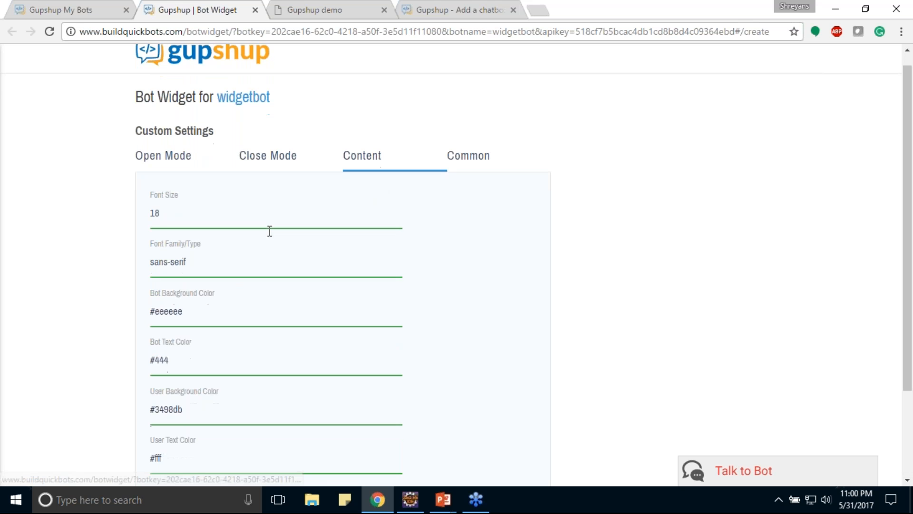
left_click(772, 463)
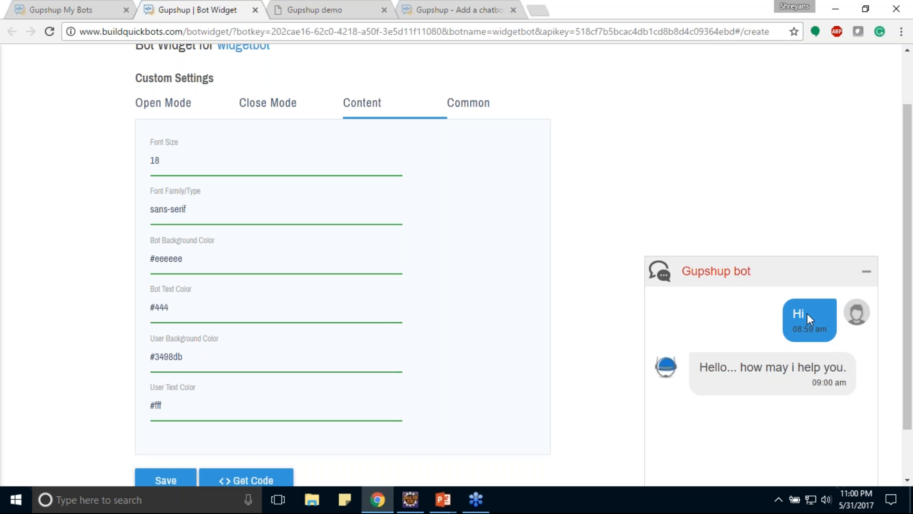
double_click(165, 164)
type("2")
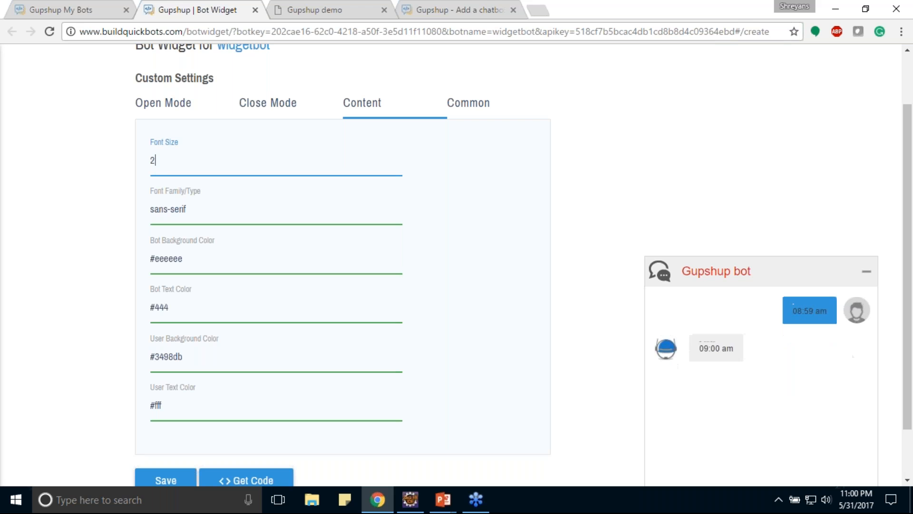
type("0")
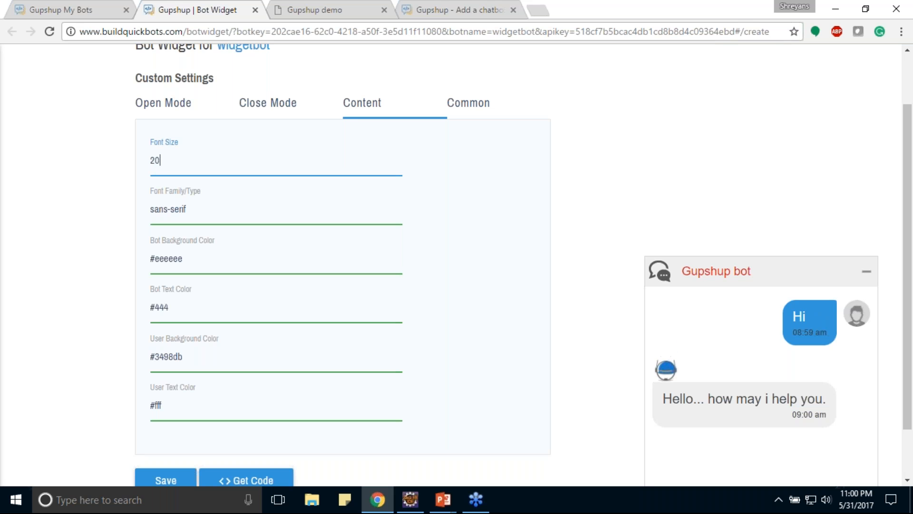
key("BackSpace")
key("BackSpace")
type("16")
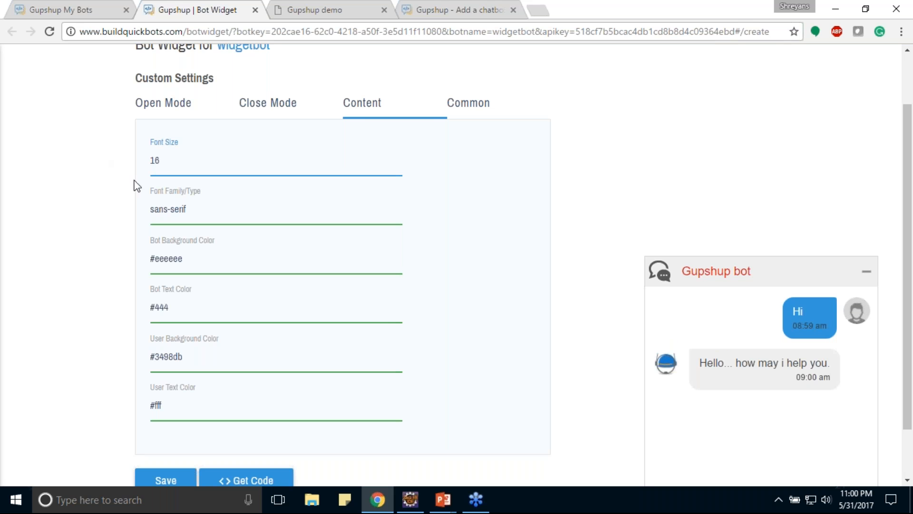
left_click_drag(190, 209, 145, 203)
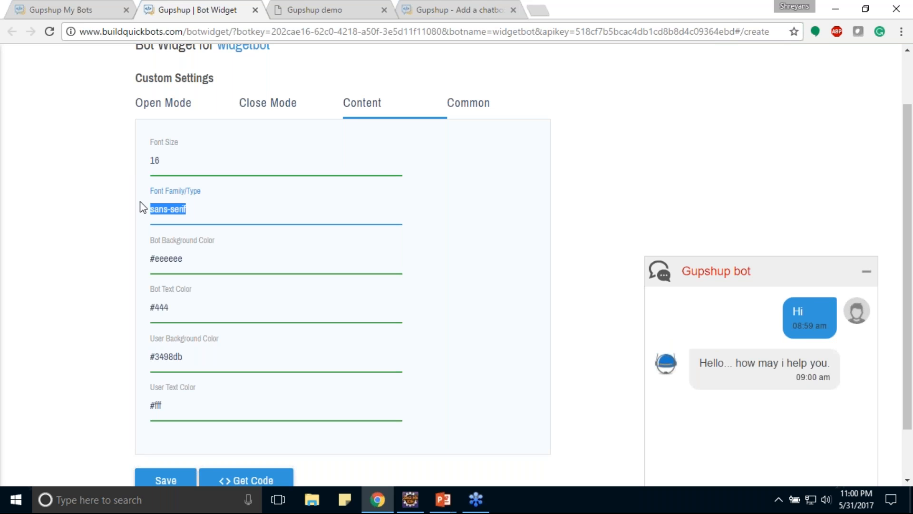
key("BackSpace")
key("ctrl+z")
Set the bot background color to the pale pink #e9d6d6.
left_click(243, 260)
left_click(204, 295)
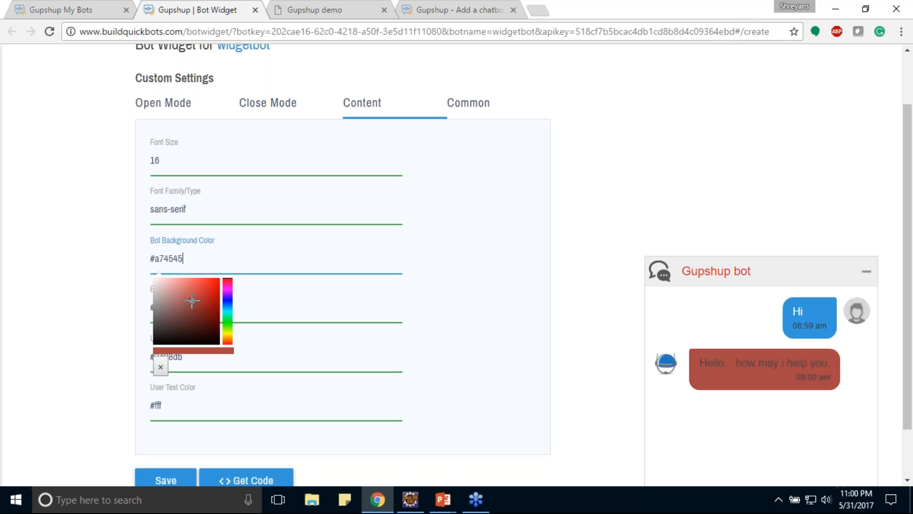
mouse_move(176, 310)
left_mouse_down()
mouse_move(154, 292)
mouse_move(159, 284)
left_mouse_up()
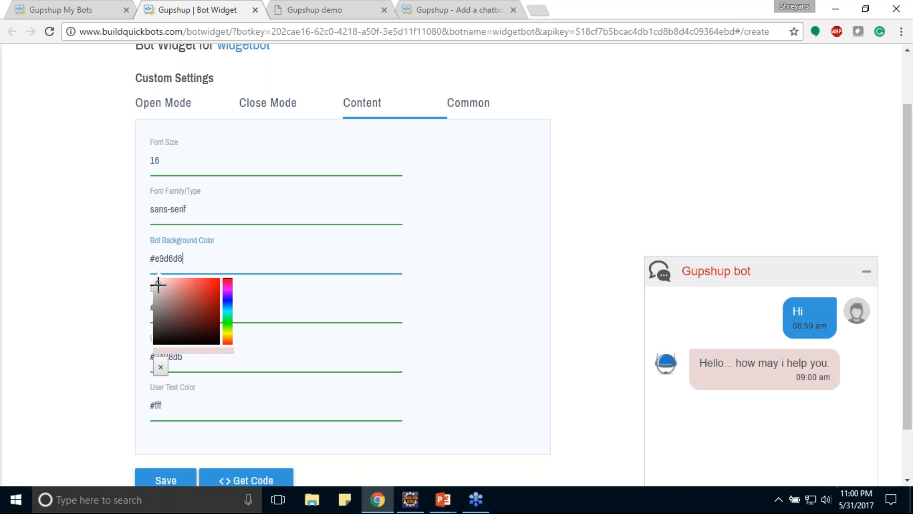
left_click(72, 262)
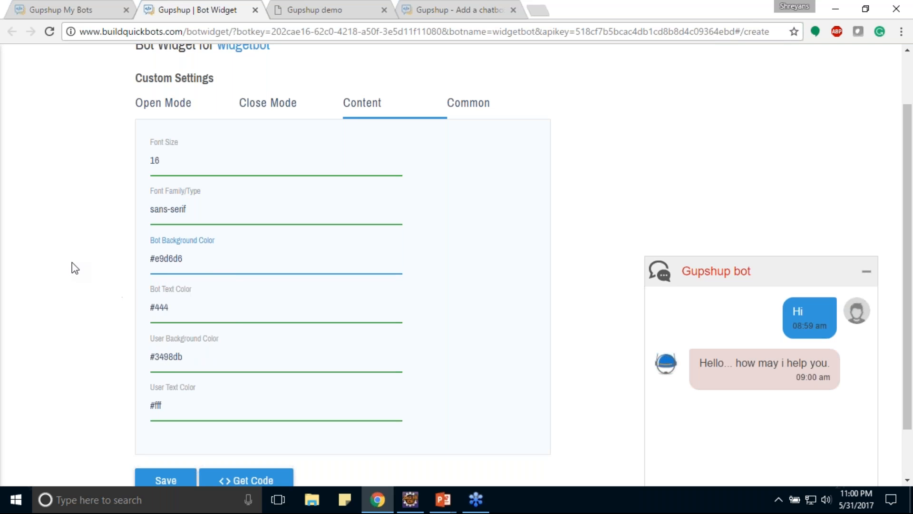
Try a red bot text color, and set it to the dark shade #2b2626.
left_click(161, 304)
left_click(203, 340)
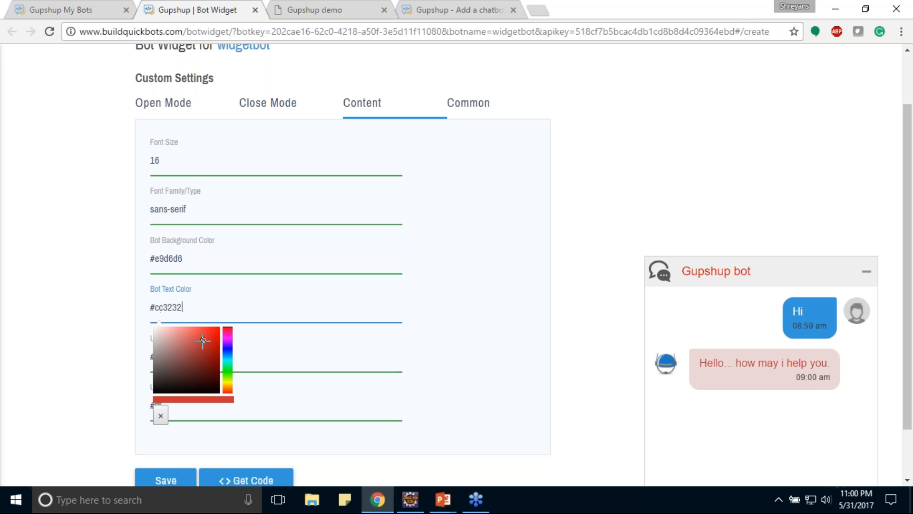
left_click(157, 362)
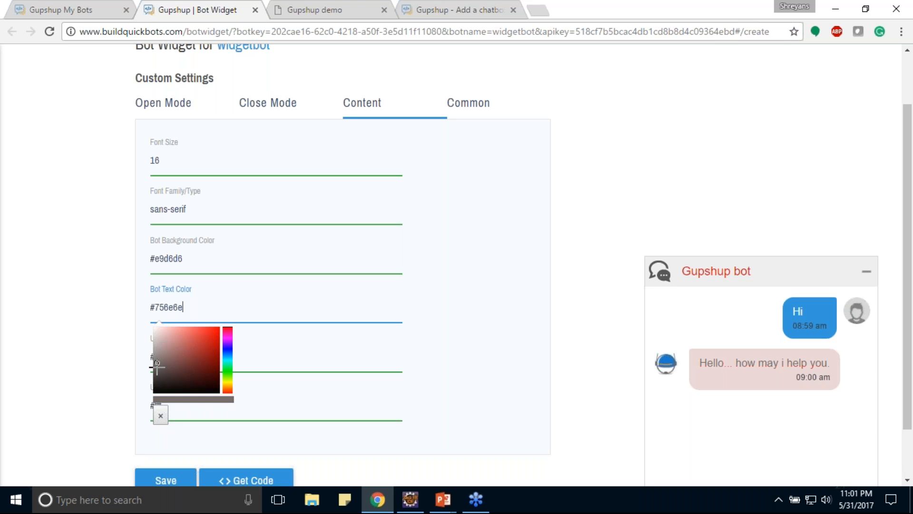
left_click(159, 383)
left_click(64, 327)
Try darker blues for the user background color, and set it to #3c9eda.
left_click(174, 357)
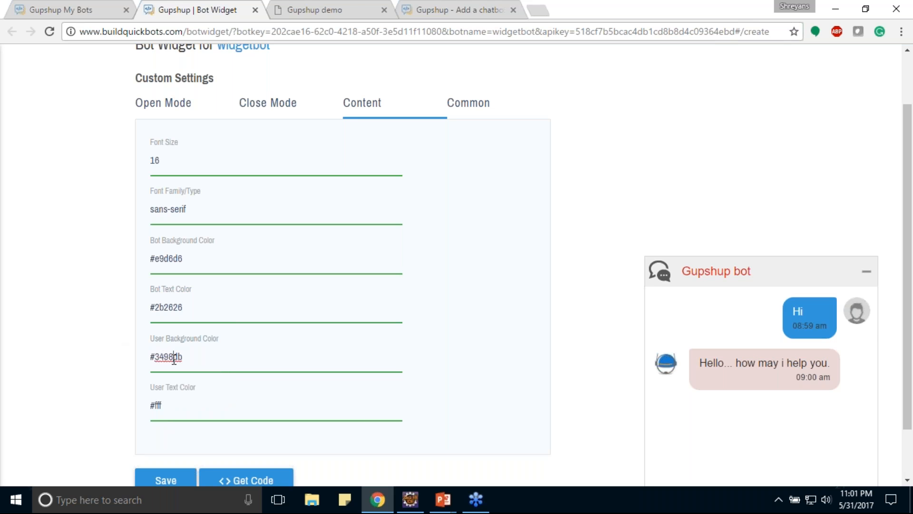
left_click(190, 386)
left_click(188, 407)
left_click(185, 420)
left_click(203, 408)
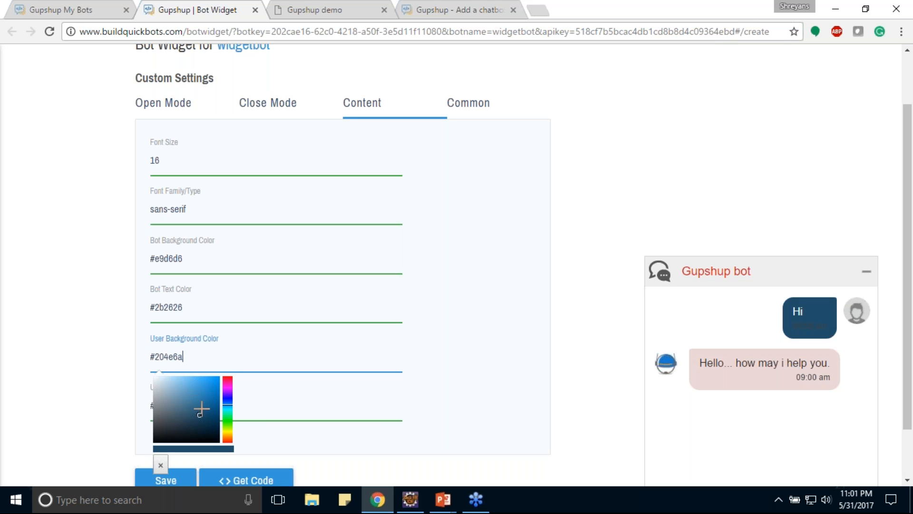
left_click(202, 395)
left_click(200, 384)
left_click(88, 338)
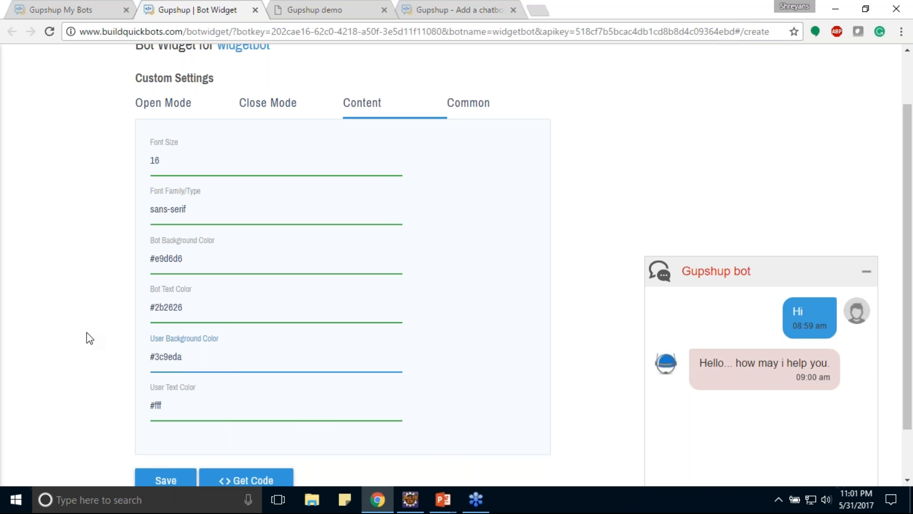
Set the widget height to 400 in the Common settings.
scroll(205, 356, "down", 2)
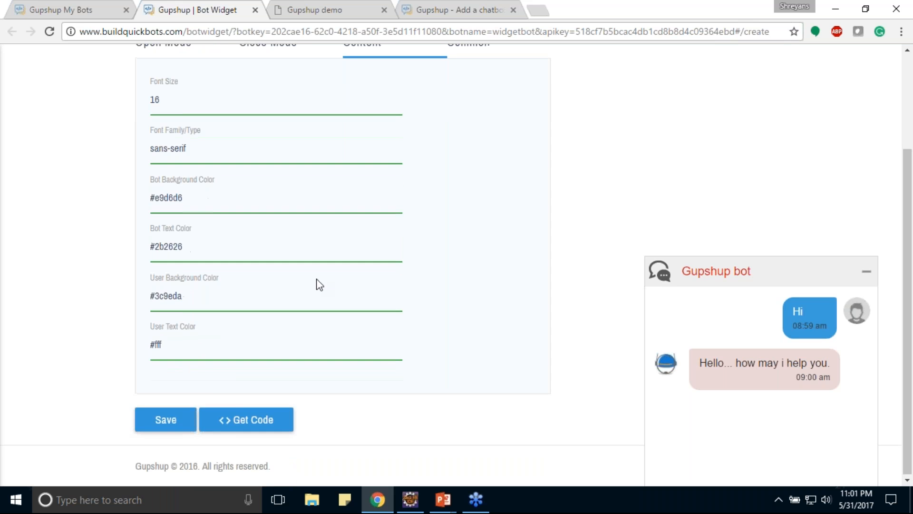
scroll(450, 178, "up", 3)
left_click(449, 179)
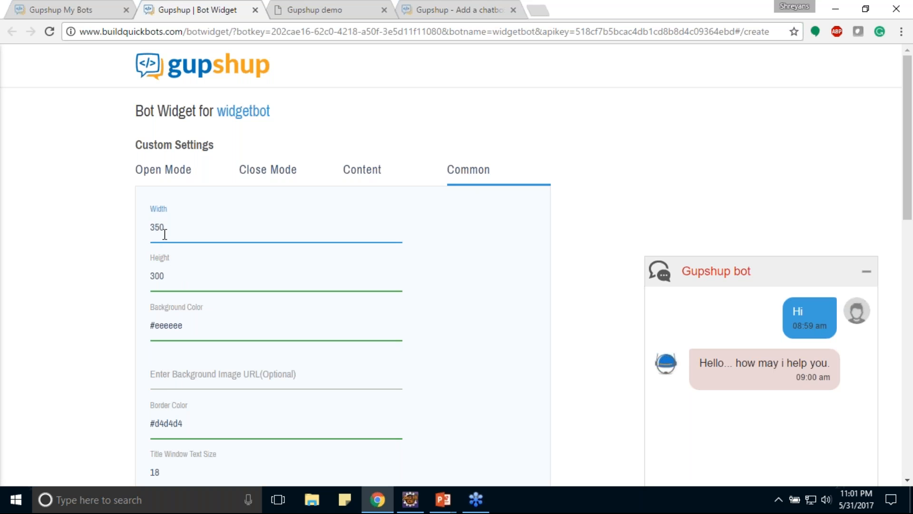
key("Delete")
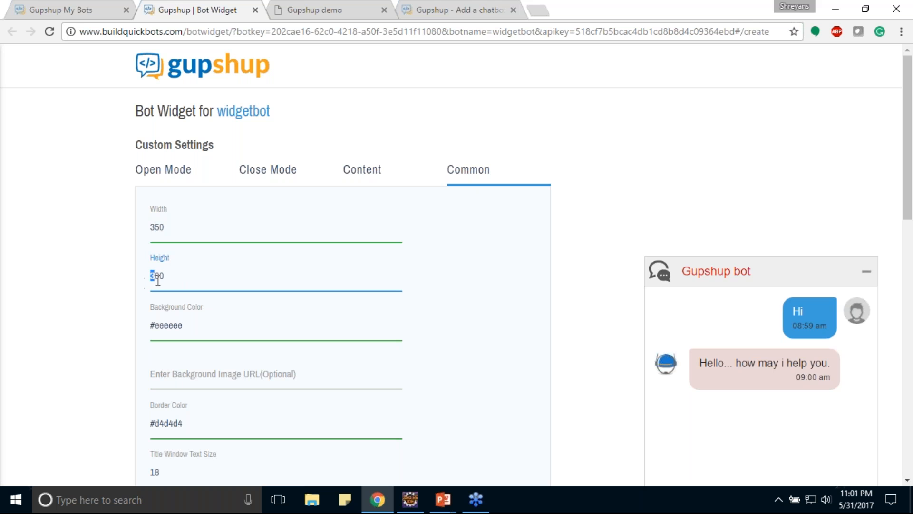
type("4")
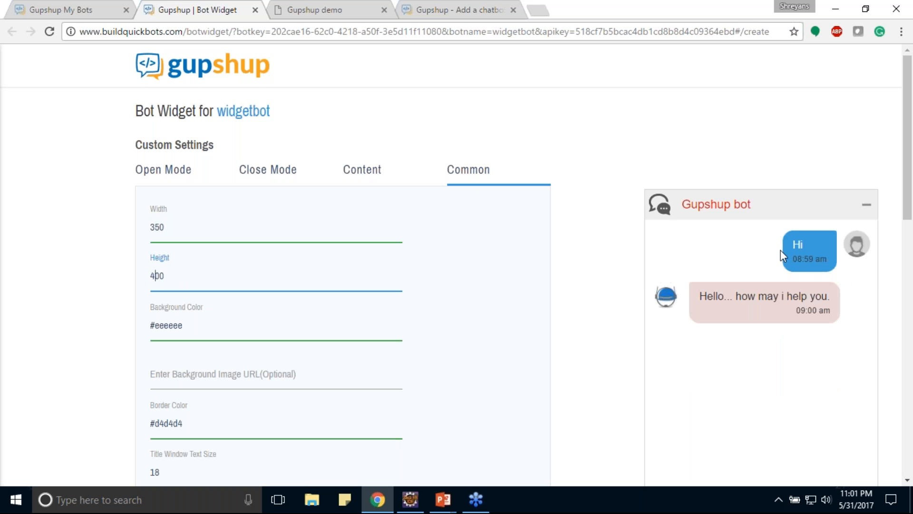
Try dark, brown and orange shades for the Common background color, and set it to amber #d29918.
left_click(182, 326)
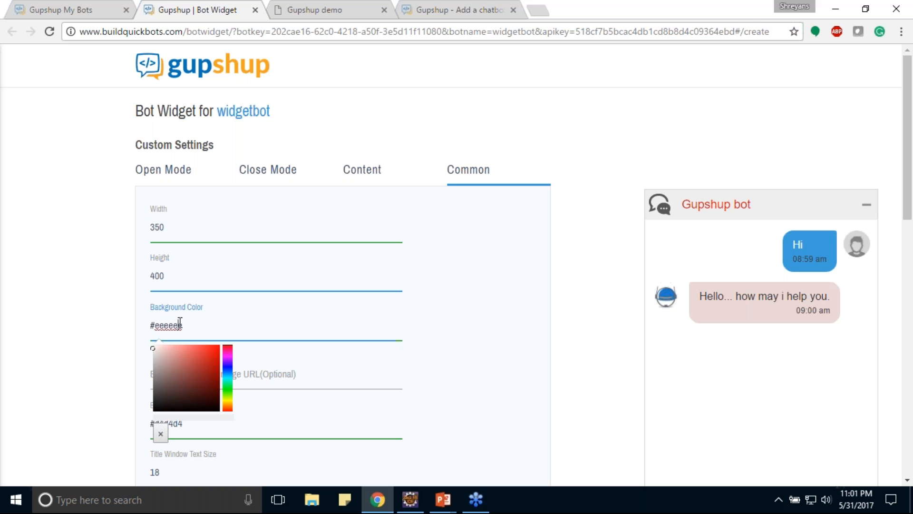
left_click_drag(199, 369, 163, 401)
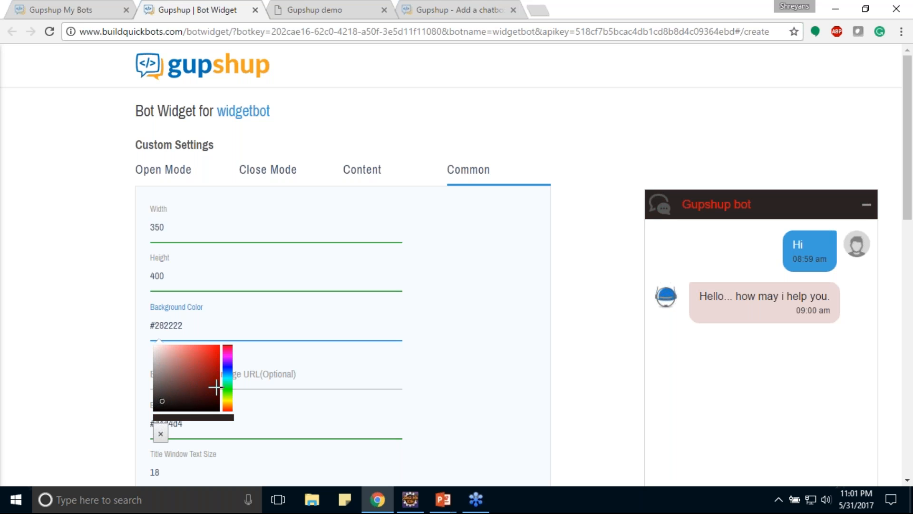
left_click(228, 379)
left_click_drag(189, 363, 171, 378)
left_click_drag(229, 388, 226, 405)
left_click(190, 377)
left_click(227, 408)
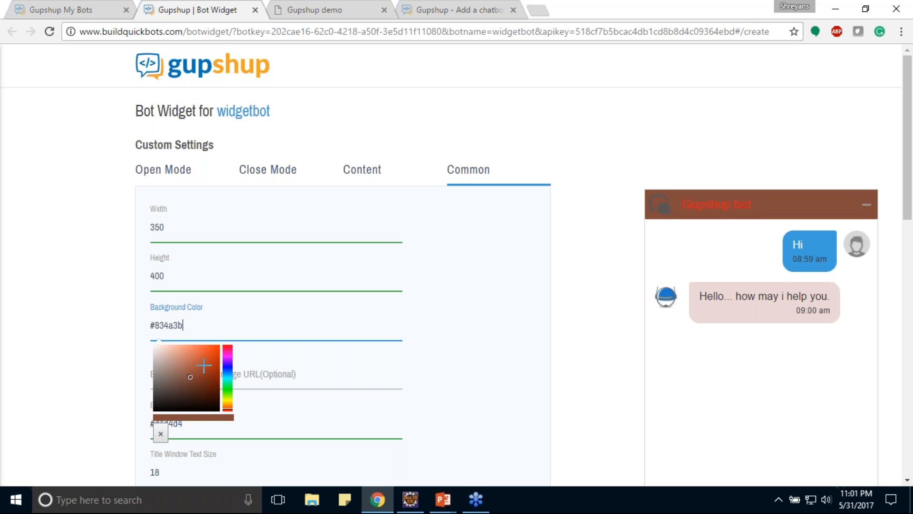
left_click(212, 349)
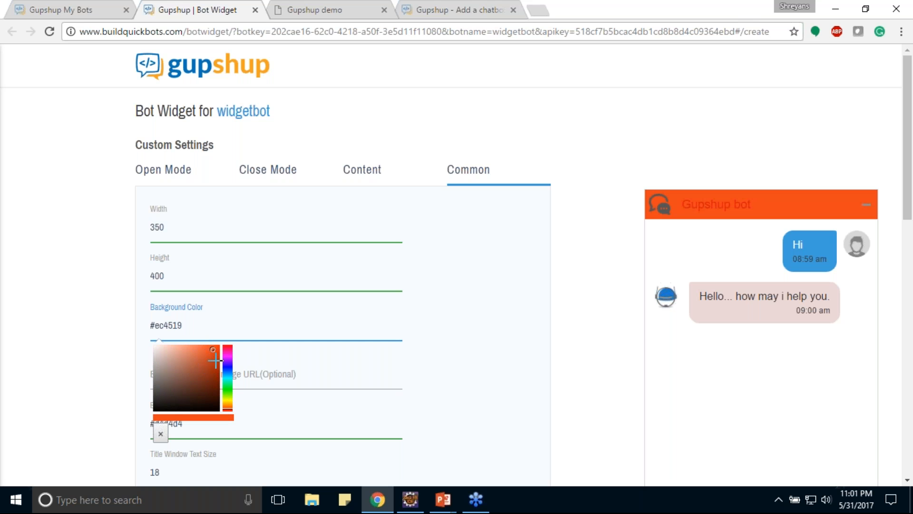
left_click(227, 404)
left_click(215, 368)
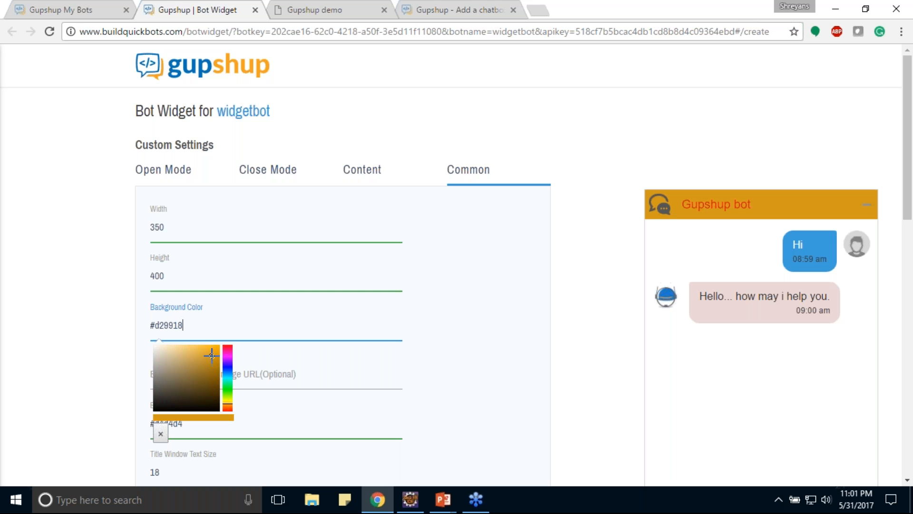
left_click(103, 328)
scroll(174, 362, "down", 1)
scroll(174, 362, "down", 4)
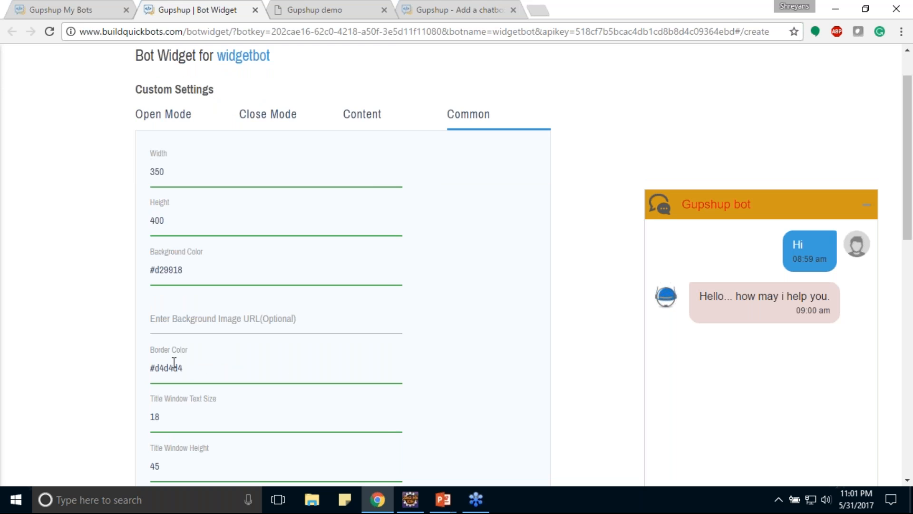
Set the title window text size to 20 in the Common settings.
key("BackSpace")
type("20")
scroll(204, 286, "down", 3)
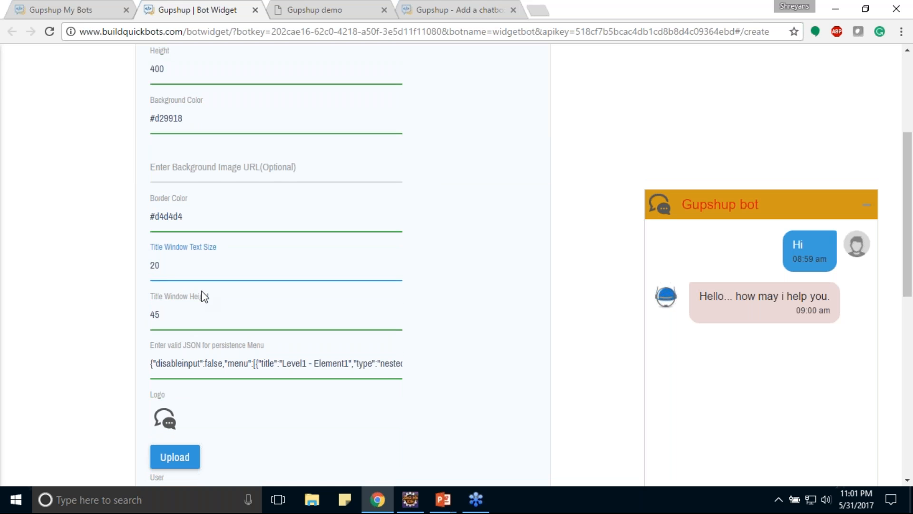
Examine the JSON for the persistence menu in the Common settings.
left_click_drag(199, 236, 196, 245)
double_click(238, 236)
left_click(279, 238)
key("ctrl+a")
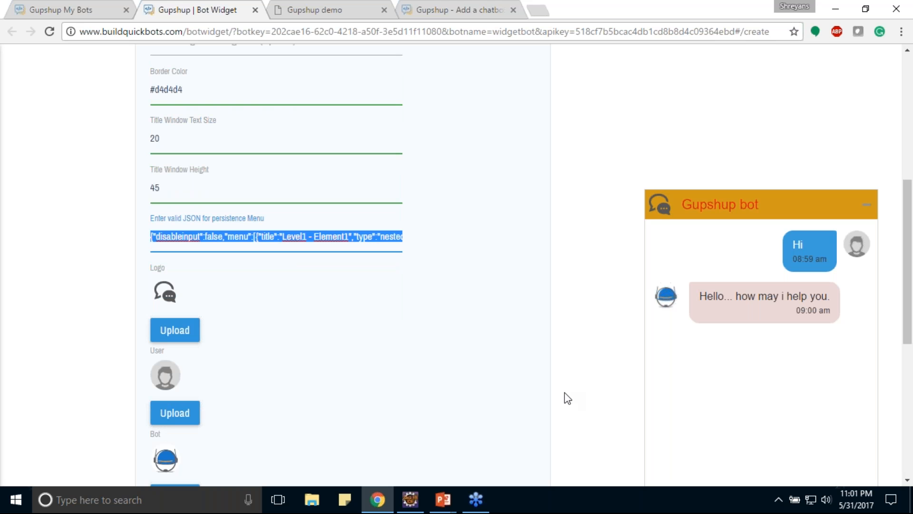
left_click(478, 286)
Upload the "logo" image from the Desktop folder Gupshup images as the widget logo, cropped around the letter p.
scroll(320, 300, "down", 1)
left_click(175, 264)
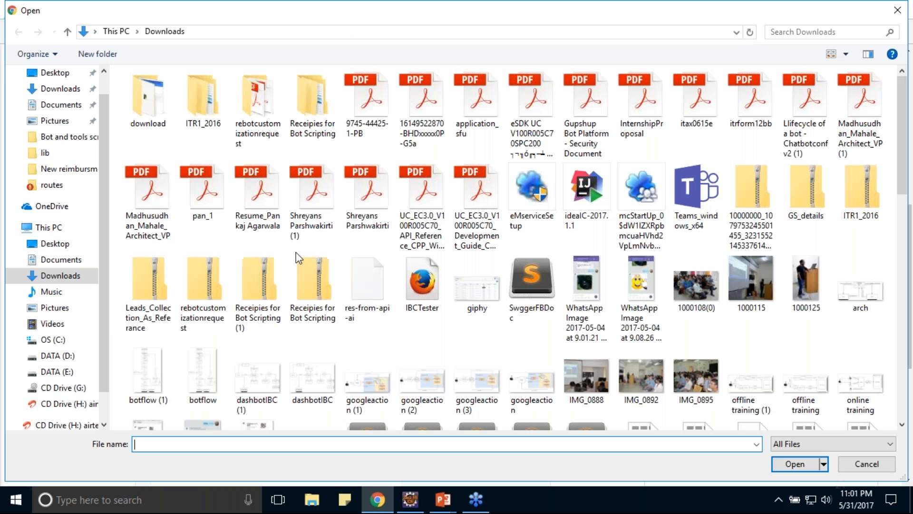
left_click(55, 73)
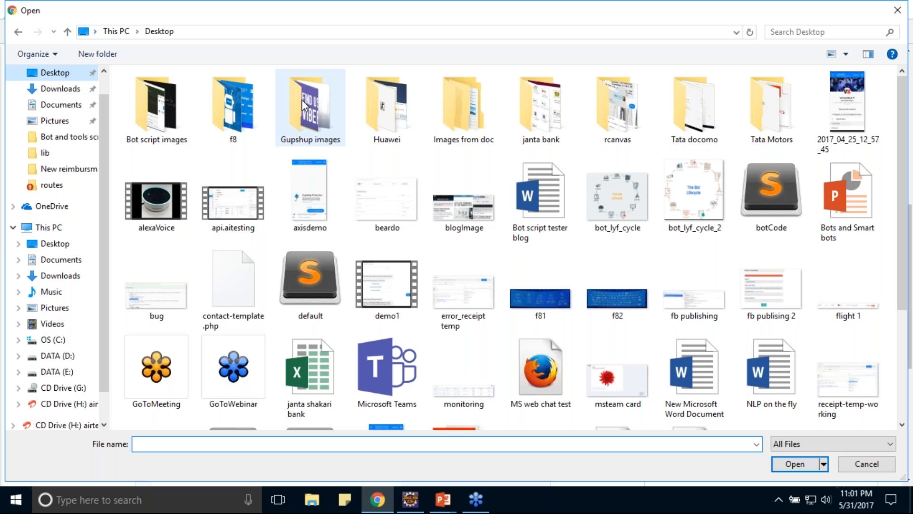
double_click(303, 104)
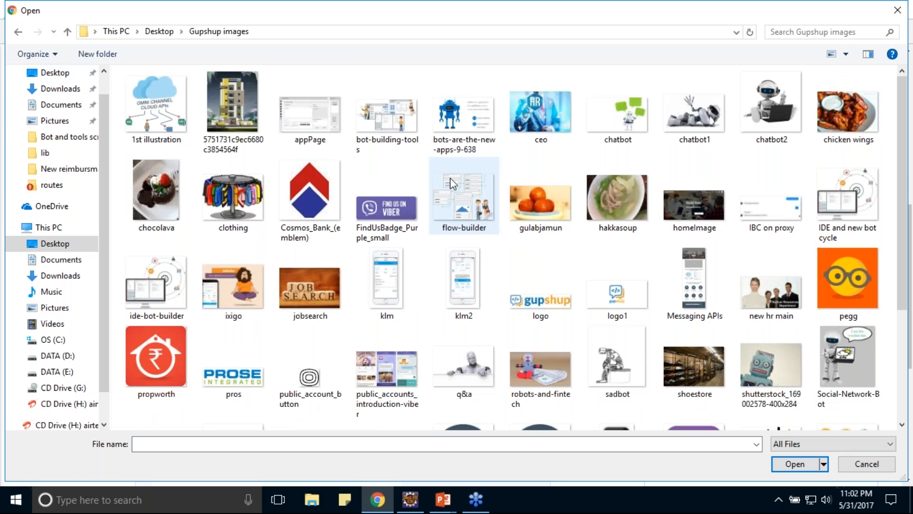
scroll(697, 250, "down", 3)
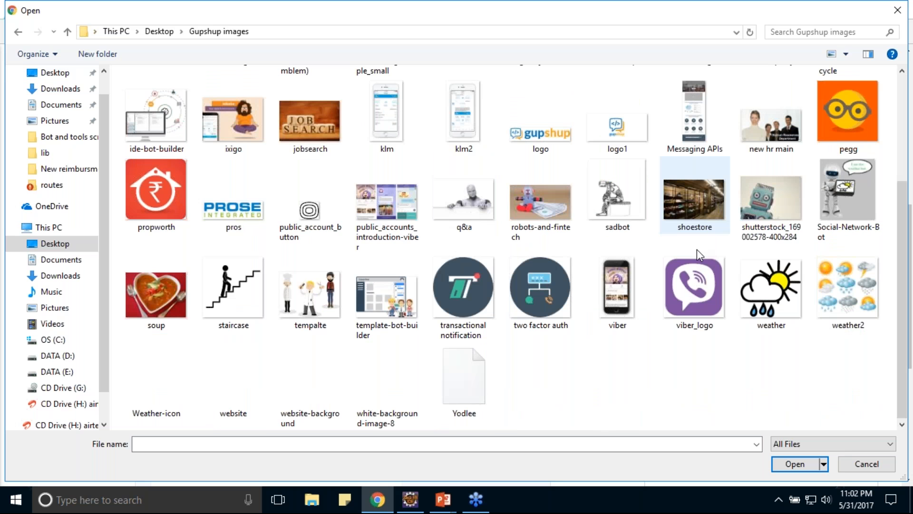
scroll(626, 283, "up", 3)
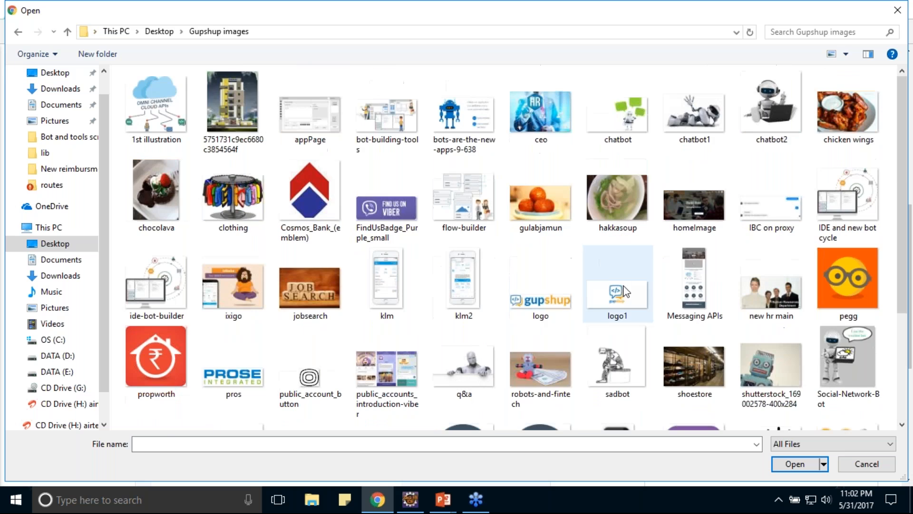
double_click(548, 297)
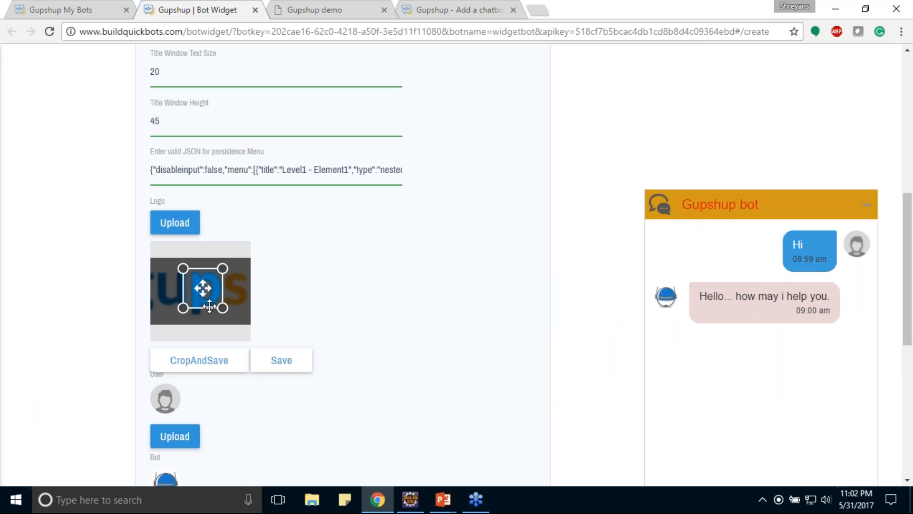
left_click(238, 366)
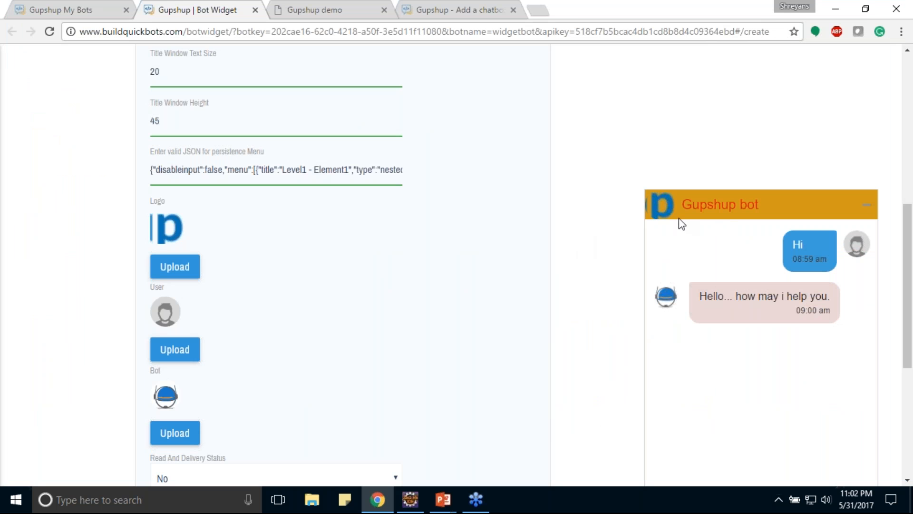
Upload the "tempalte" image as the user avatar, cropped to the bearded man in the red checked shirt.
left_click(172, 351)
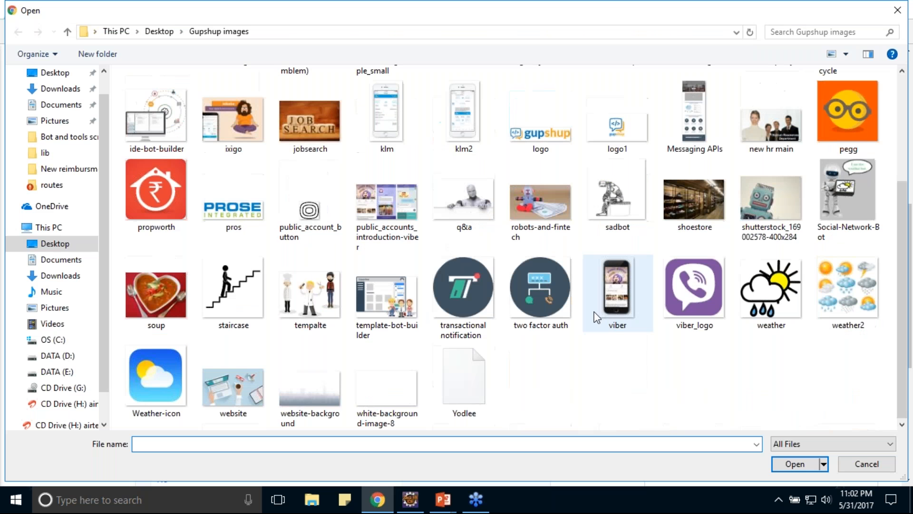
left_click(326, 299)
double_click(324, 295)
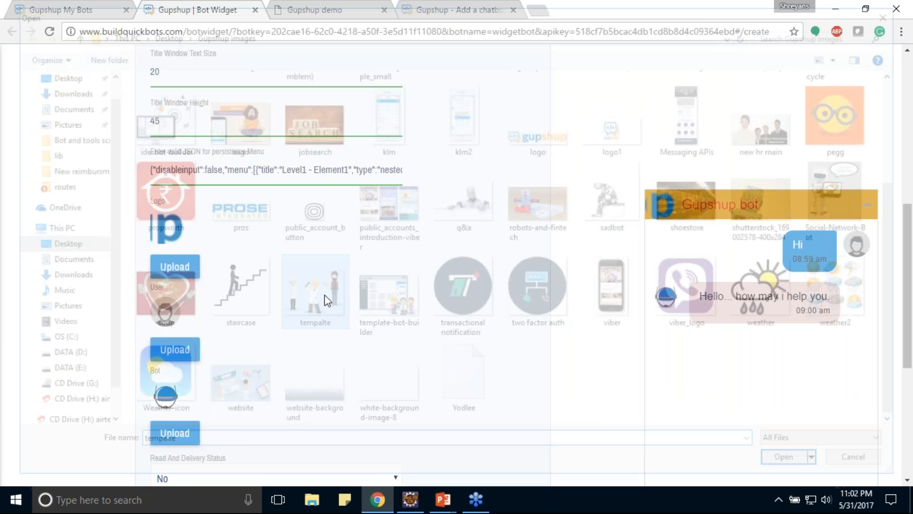
mouse_move(206, 379)
left_mouse_down()
mouse_move(207, 367)
mouse_move(232, 360)
mouse_move(221, 370)
left_mouse_up()
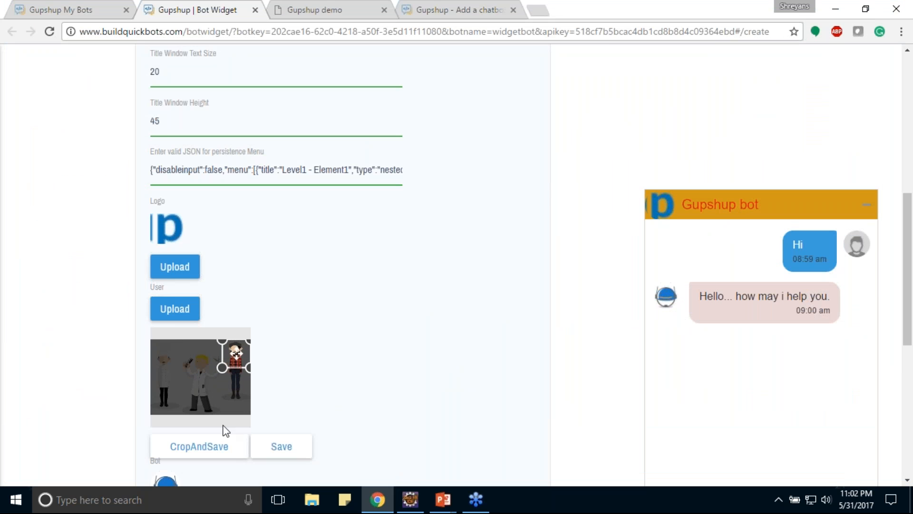
left_click(218, 455)
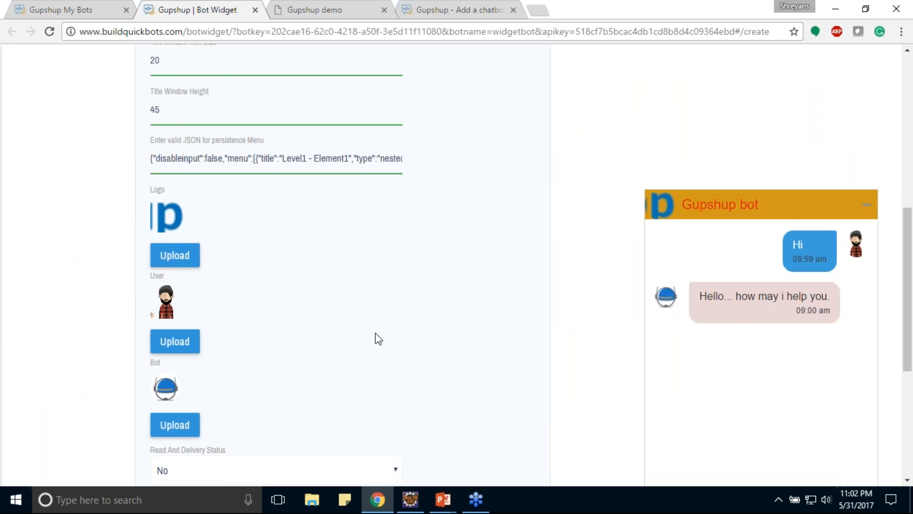
Save the widget settings and generate the installation code.
scroll(375, 333, "down", 1)
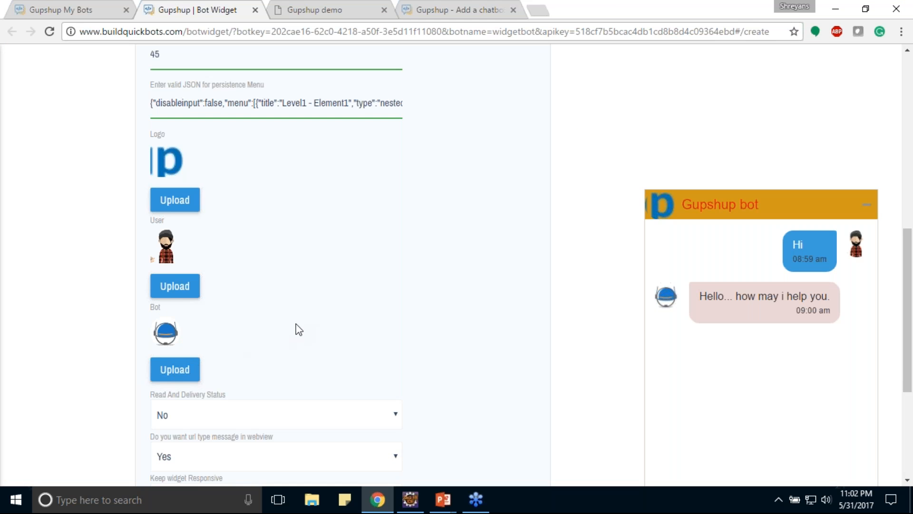
scroll(299, 329, "down", 4)
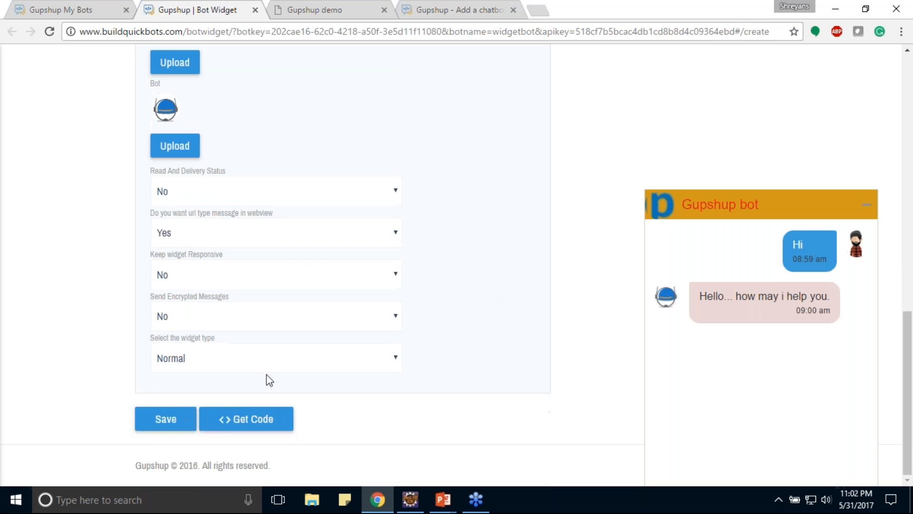
left_click(180, 427)
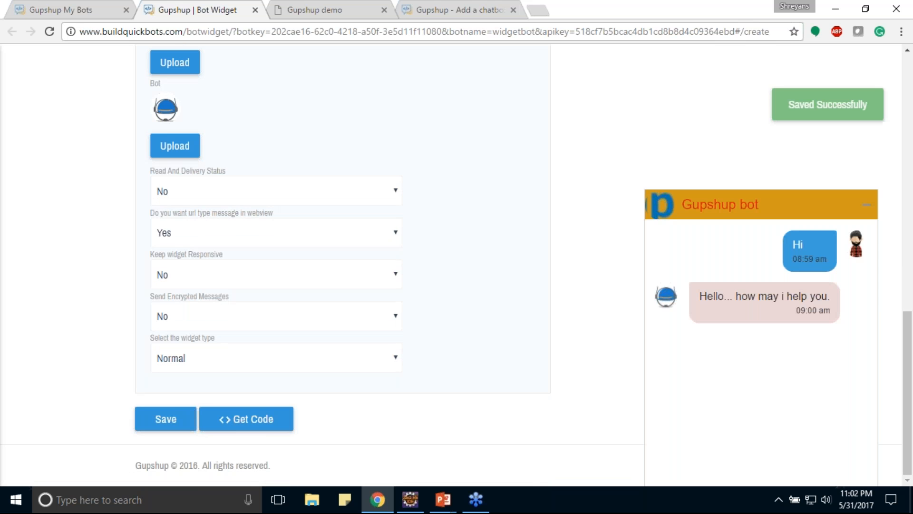
left_click(265, 420)
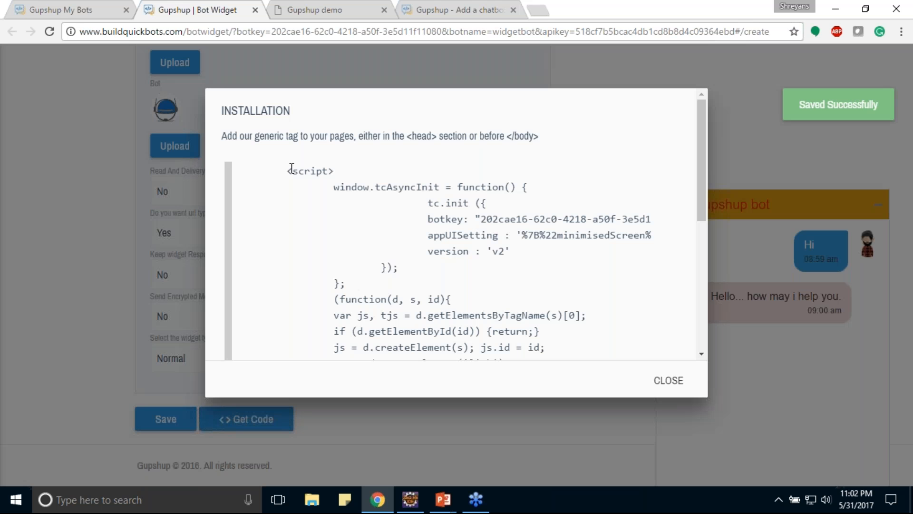
Copy the full installation script and paste it over the existing script block in mywebsite.html in Eclipse.
left_click_drag(289, 167, 419, 295)
left_click(409, 499)
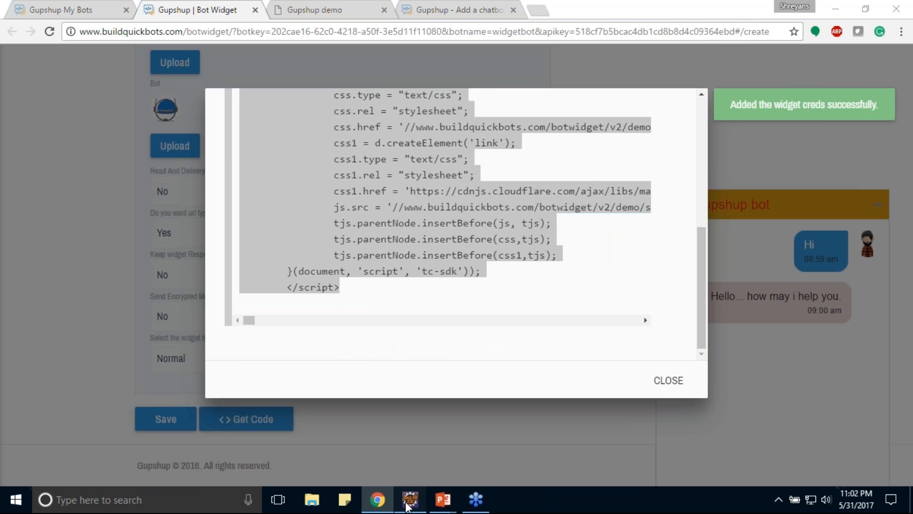
left_click_drag(48, 124, 130, 403)
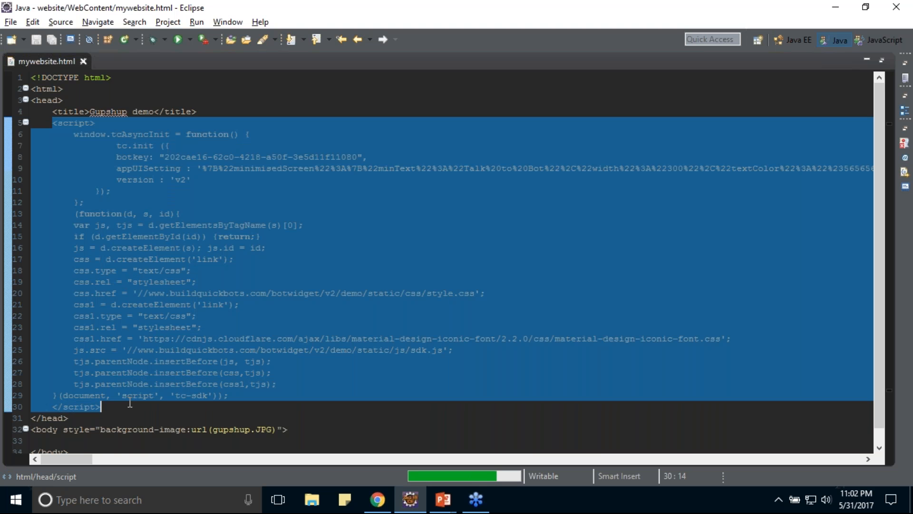
key("ctrl+v")
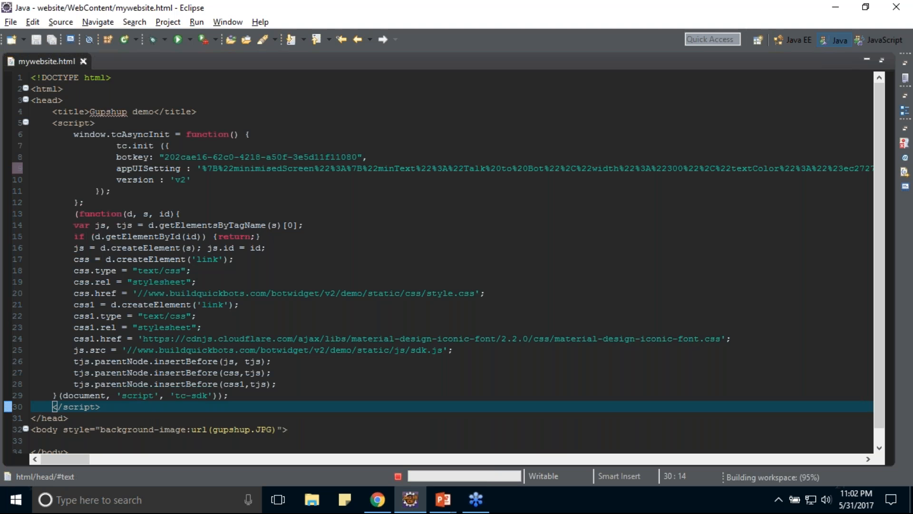
Return to Chrome, reload the Gupshup demo page and review the customized chat widget with its welcome messages.
left_click(380, 499)
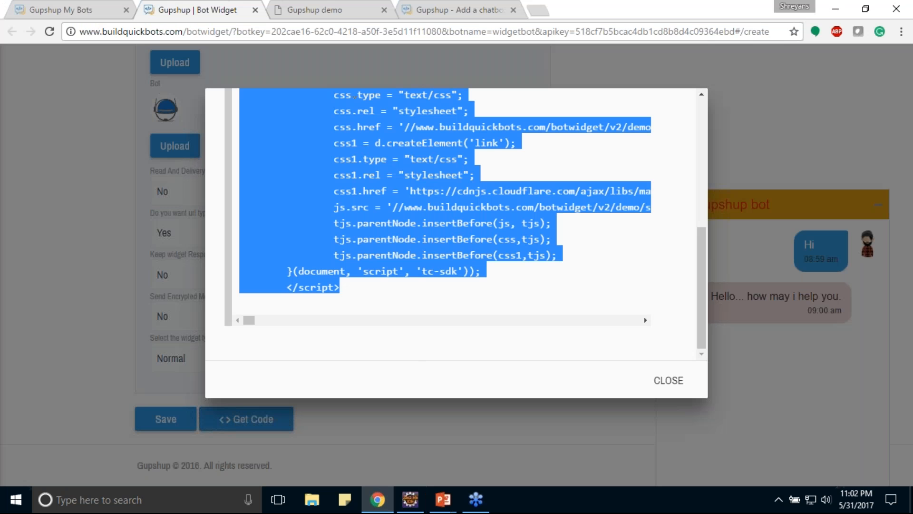
left_click(335, 9)
left_click(343, 29)
key("Return")
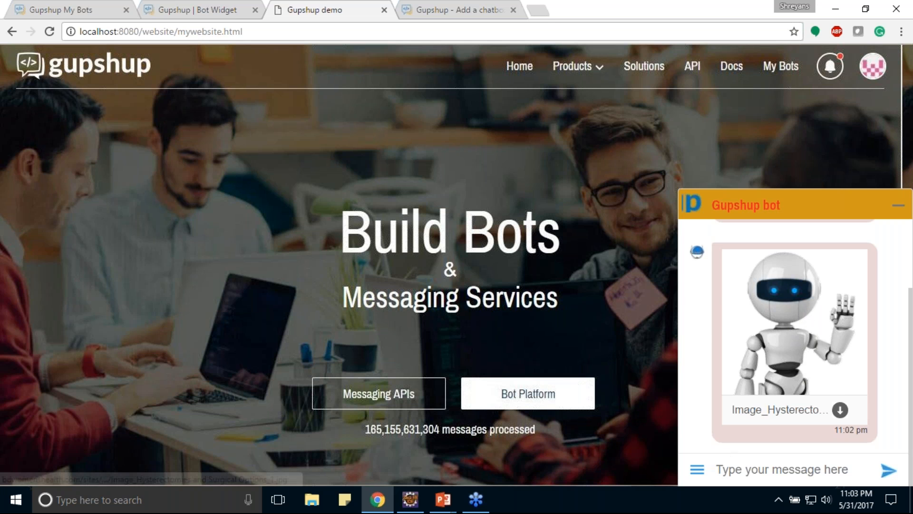
scroll(813, 370, "up", 2)
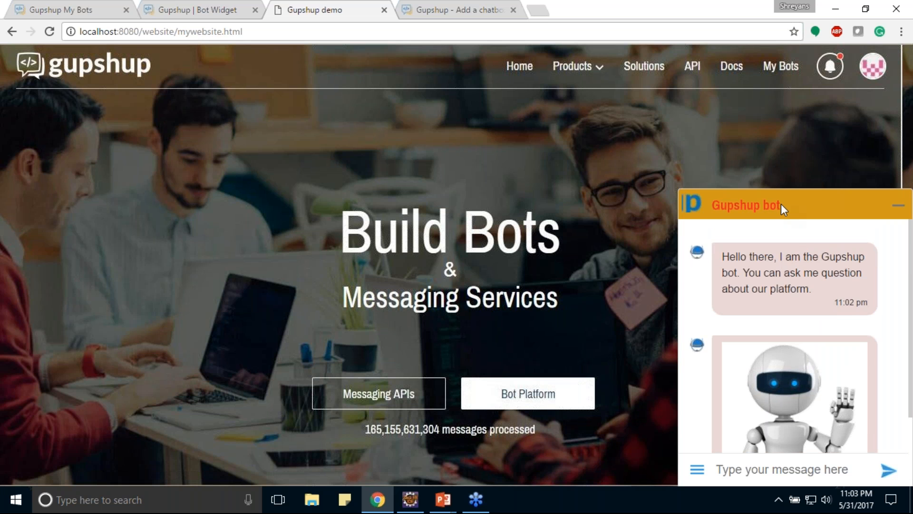
scroll(762, 316, "down", 2)
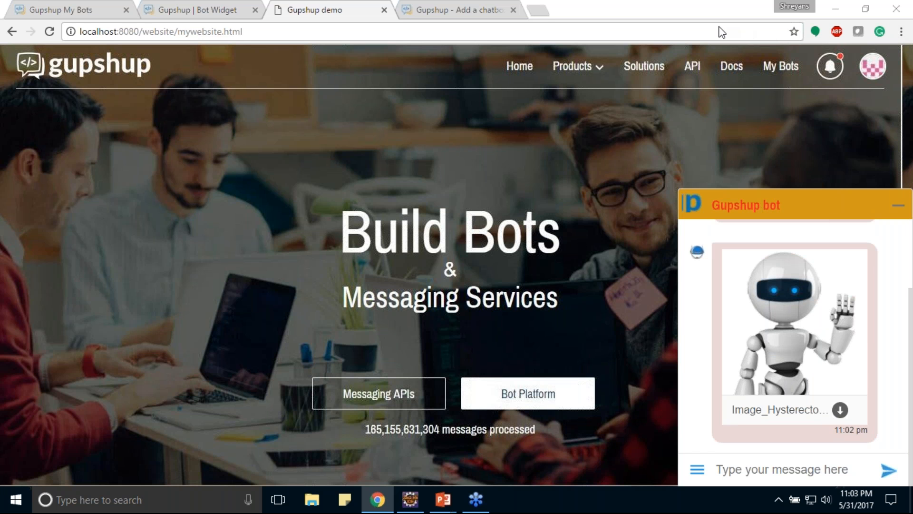
Return to the bot widget settings, set the widget type to Voice and generate the installation code.
left_click(47, 9)
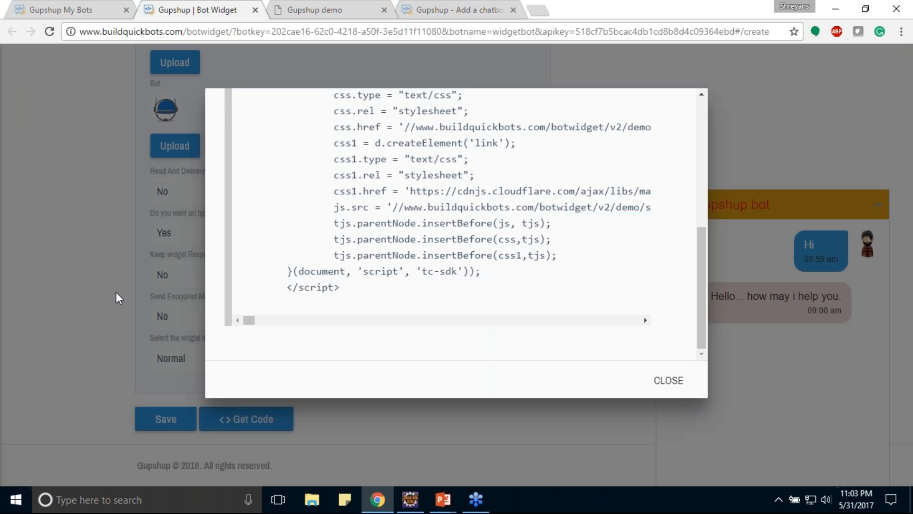
left_click(190, 359)
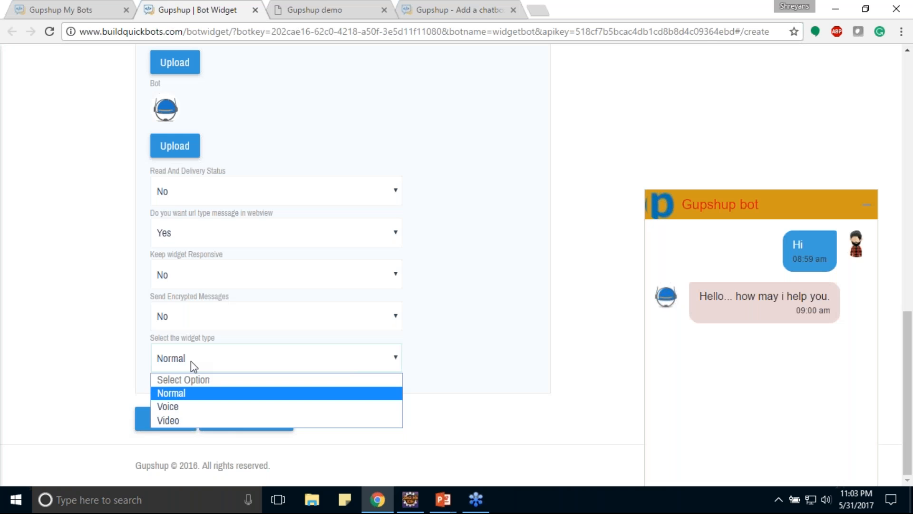
left_click(171, 404)
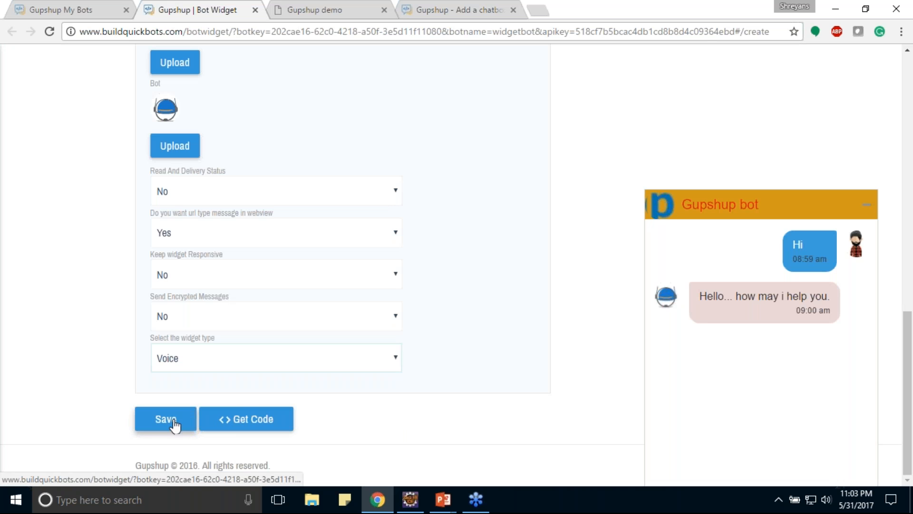
left_click(244, 423)
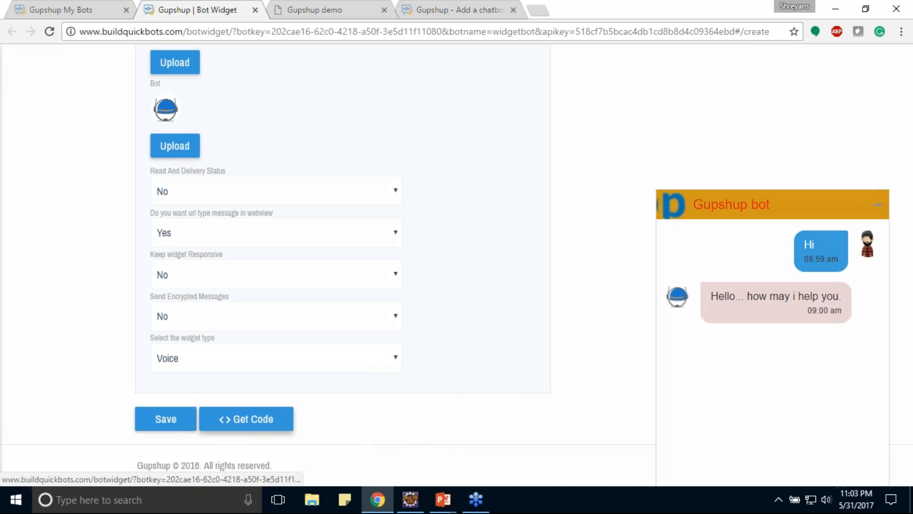
Copy the voice widget script, replace the script block in mywebsite.html in Eclipse with it, and save the file.
left_click_drag(378, 308, 286, 170)
scroll(259, 142, "up", 6)
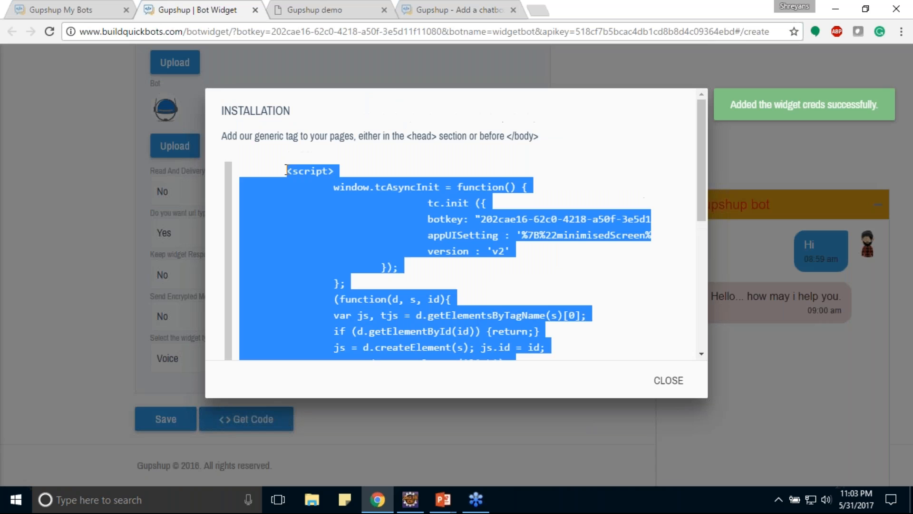
left_click(410, 499)
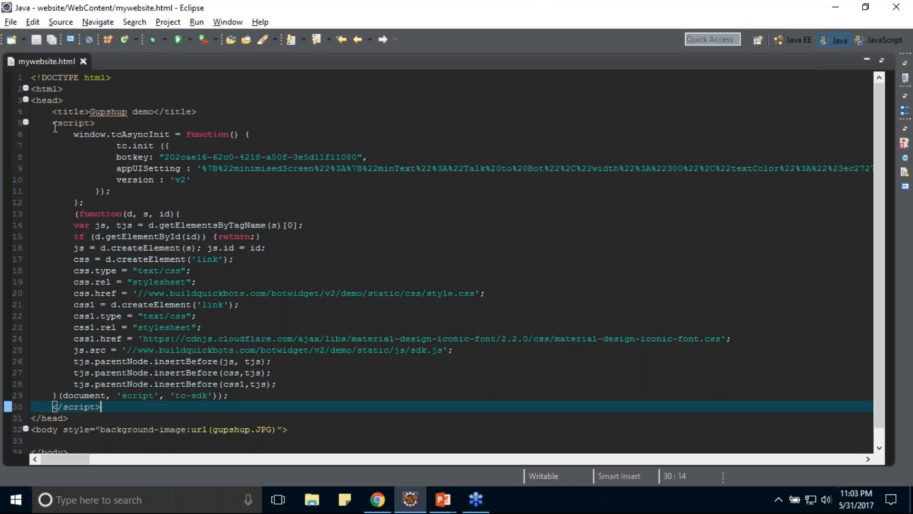
left_click(54, 127, "shift")
key("ctrl+v")
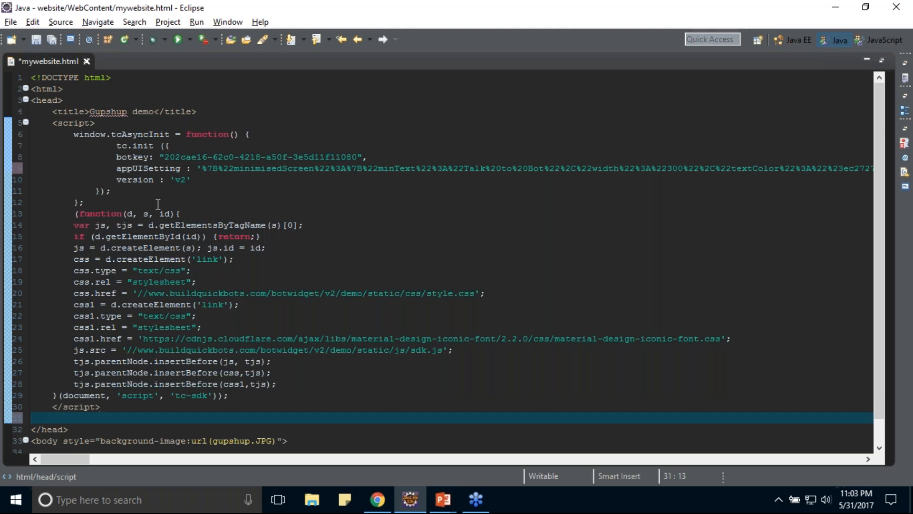
key("ctrl+s")
Switch back to Chrome and reload the Gupshup demo page.
key("alt+Tab")
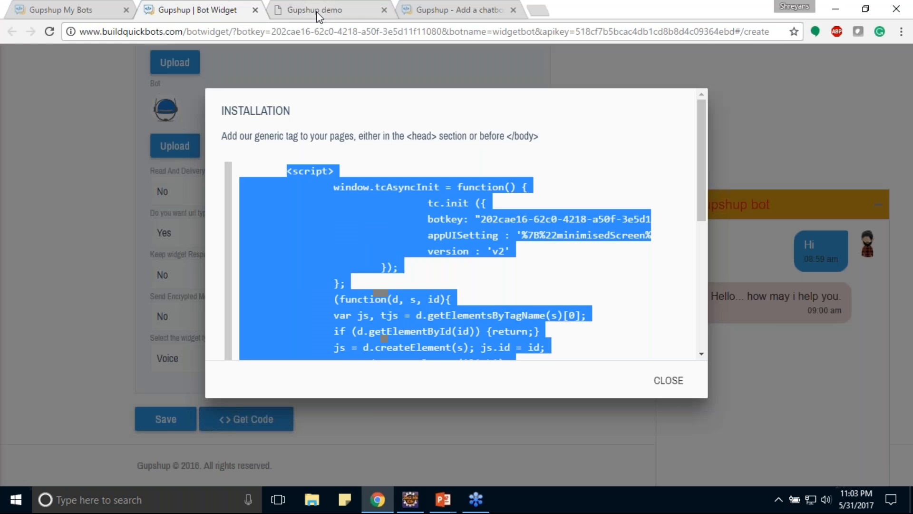
left_click(318, 14)
key("F5")
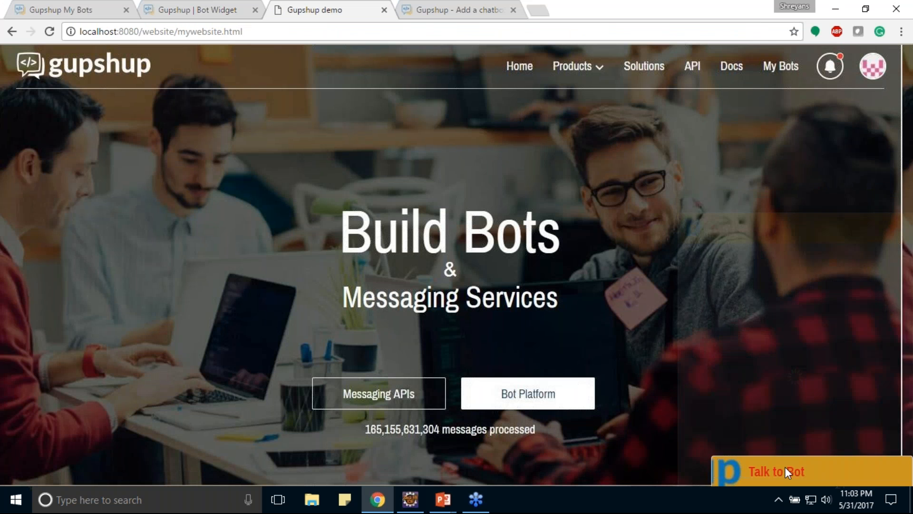
Open the Talk to Bot chat widget and dictate a question about getting a bot on the website.
left_click(784, 468)
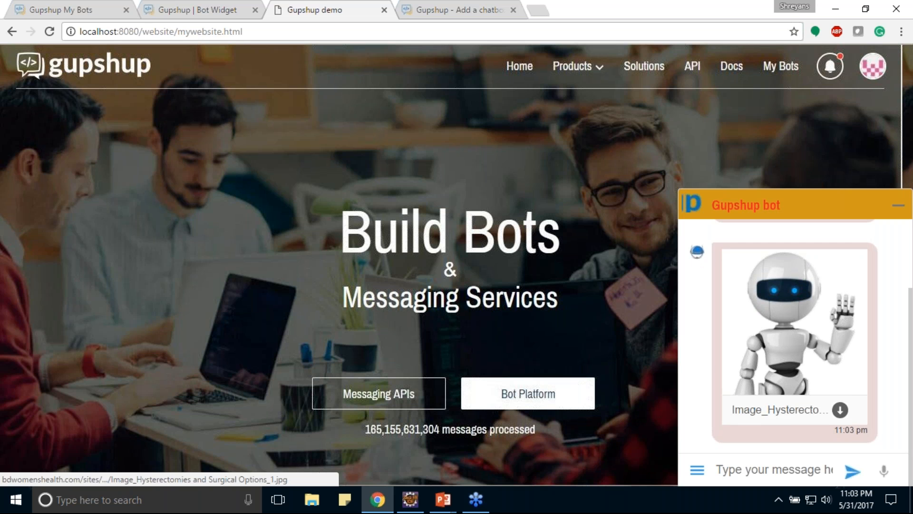
scroll(864, 358, "up", 2)
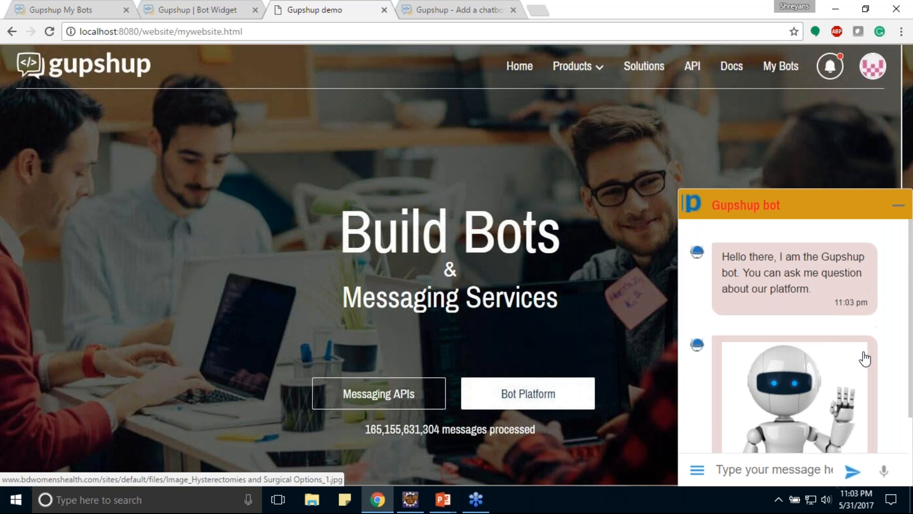
scroll(865, 358, "down", 2)
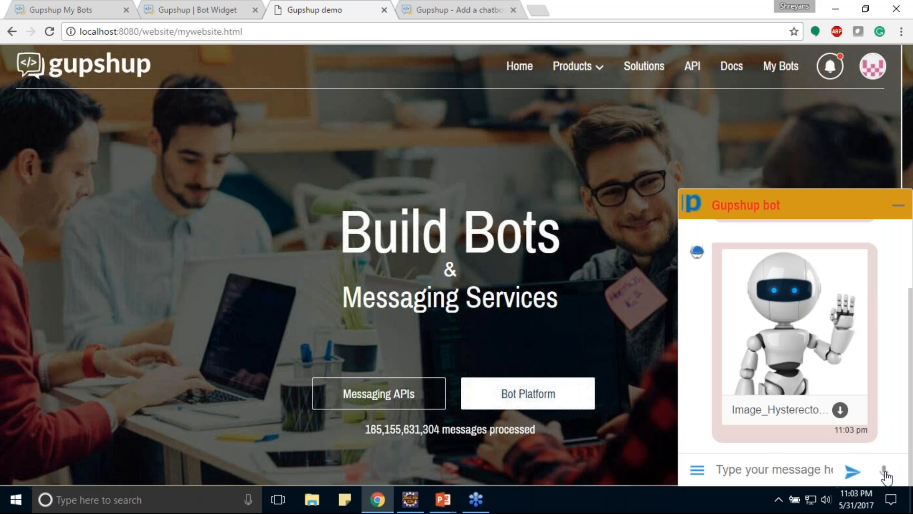
left_click(885, 471)
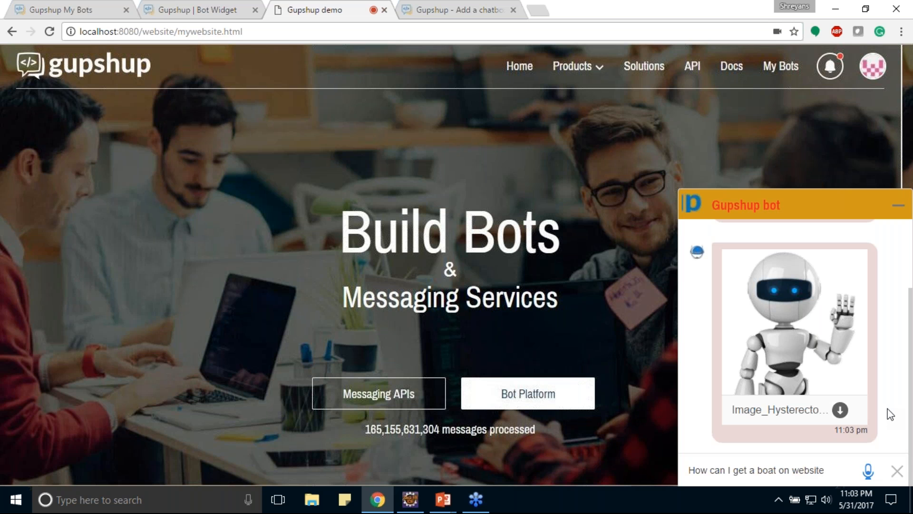
End the voice input in the chat widget so the dictated question goes to the bot.
left_click(897, 471)
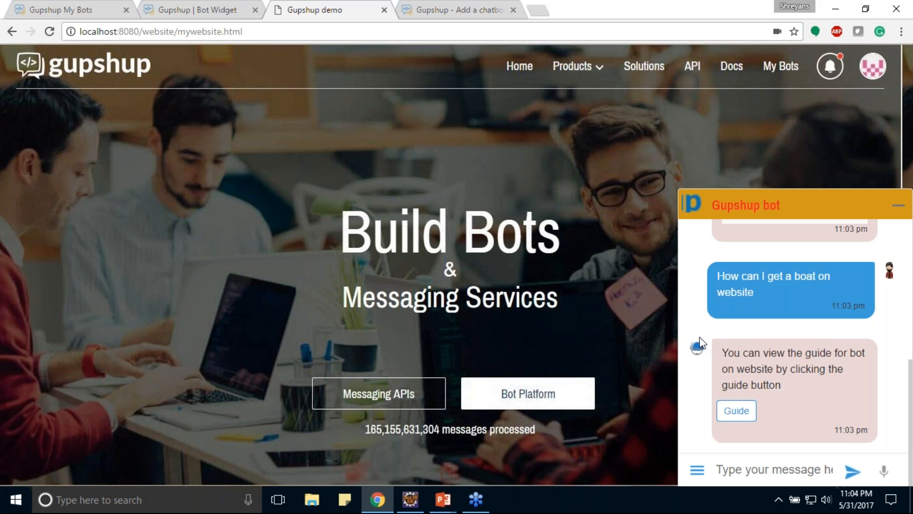
mouse_move(445, 501)
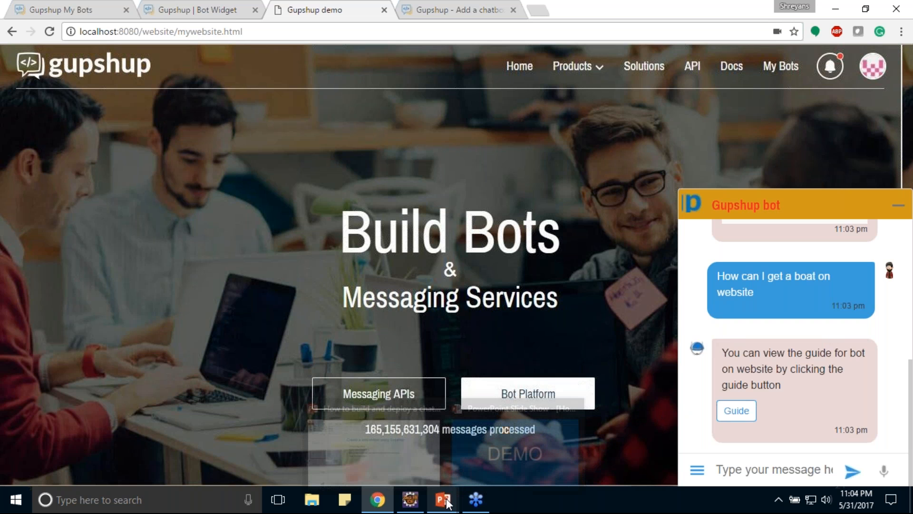
left_click(515, 449)
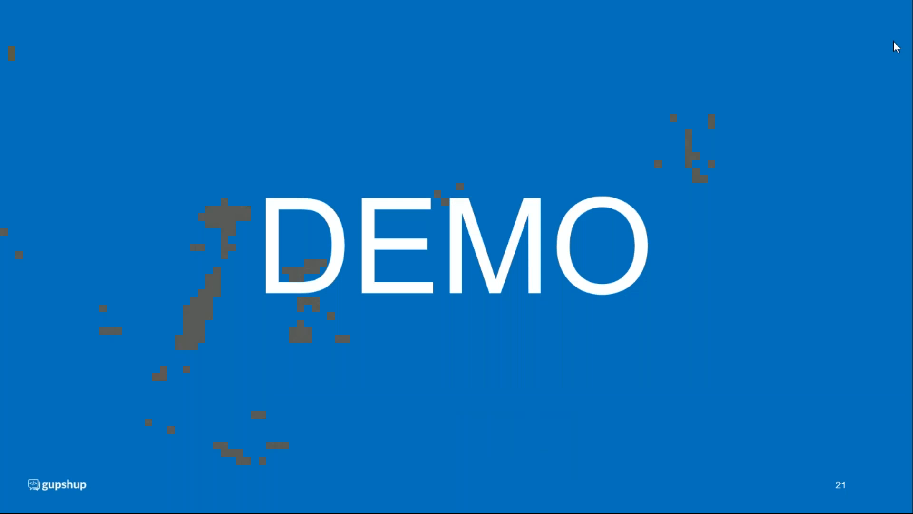
key("Escape")
key("alt+Tab")
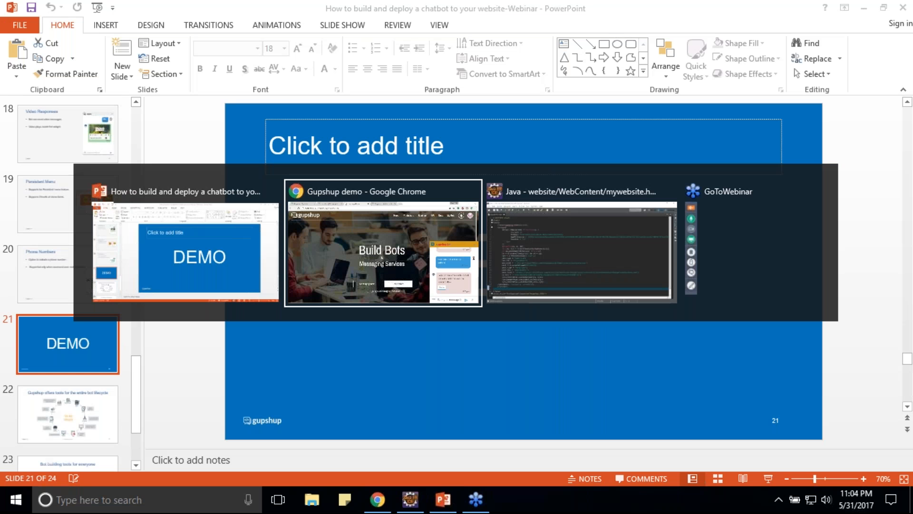
Open the Add a chatbot to your website guide and review its quick replies, persistent menu and carousel examples.
left_click(230, 7)
left_click(154, 89)
left_click(435, 5)
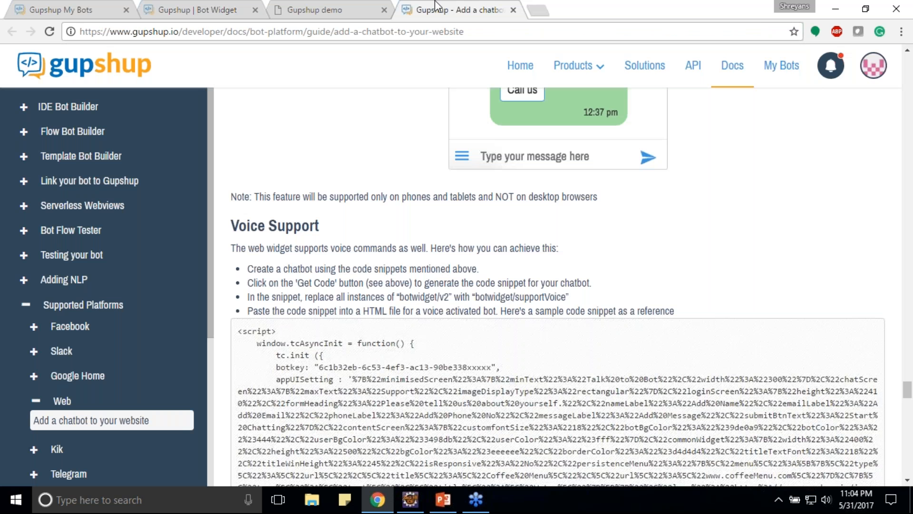
scroll(544, 208, "up", 10)
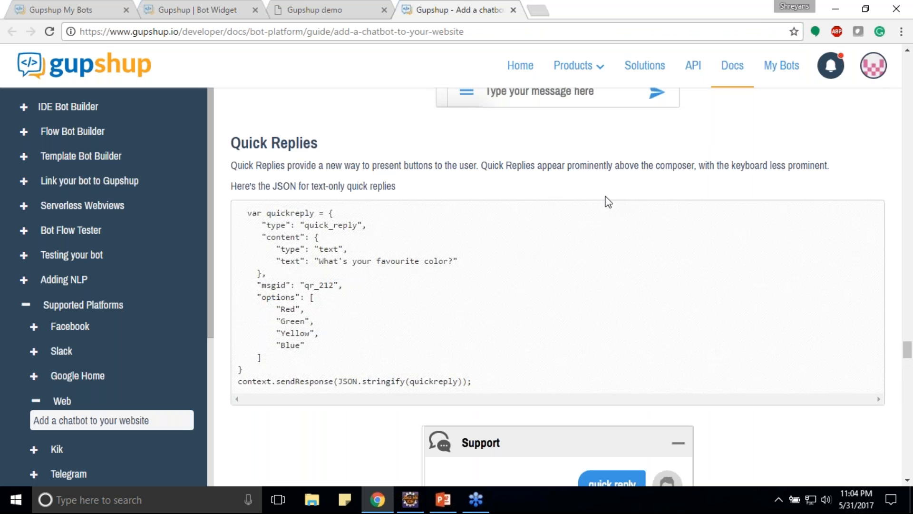
scroll(608, 202, "up", 5)
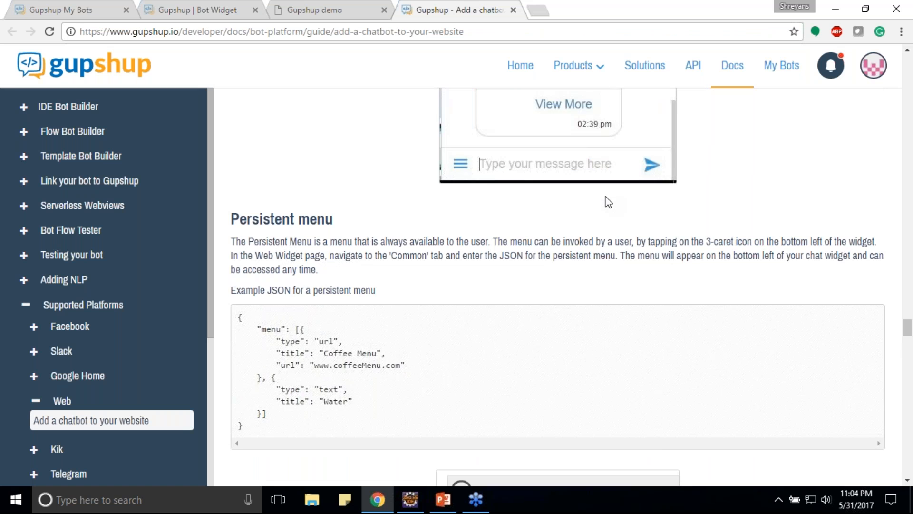
scroll(567, 218, "up", 10)
scroll(568, 219, "up", 5)
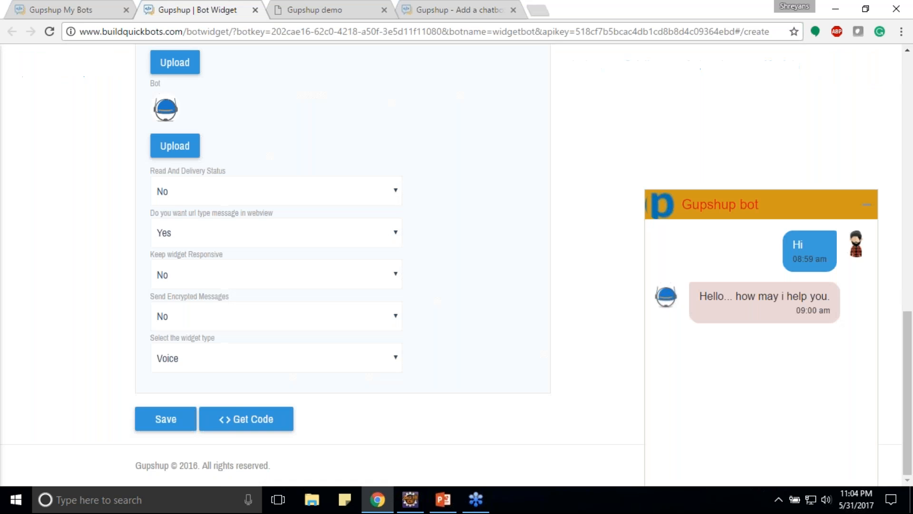
scroll(264, 265, "up", 5)
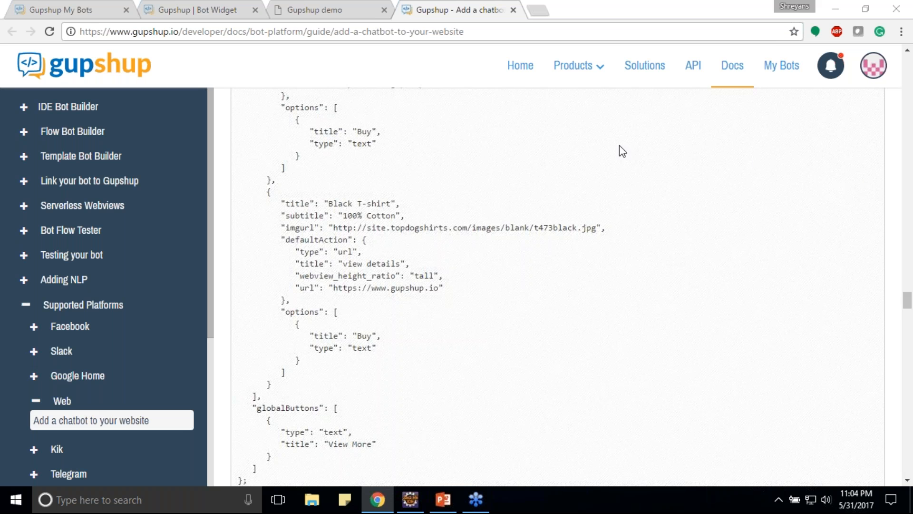
Look through the IDE Bot Builder topics in the docs navigation, collapse them, and expand Link your bot to Gupshup.
left_click(22, 108)
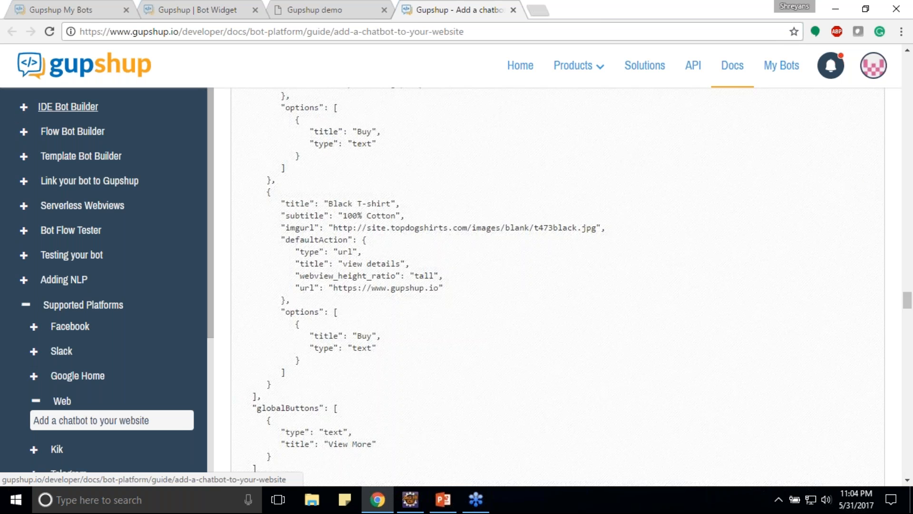
left_click(21, 109)
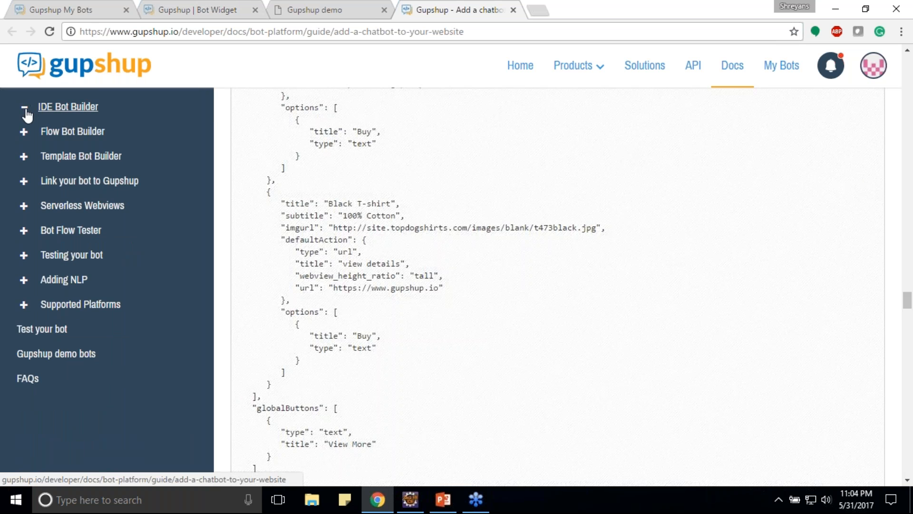
left_click(24, 109)
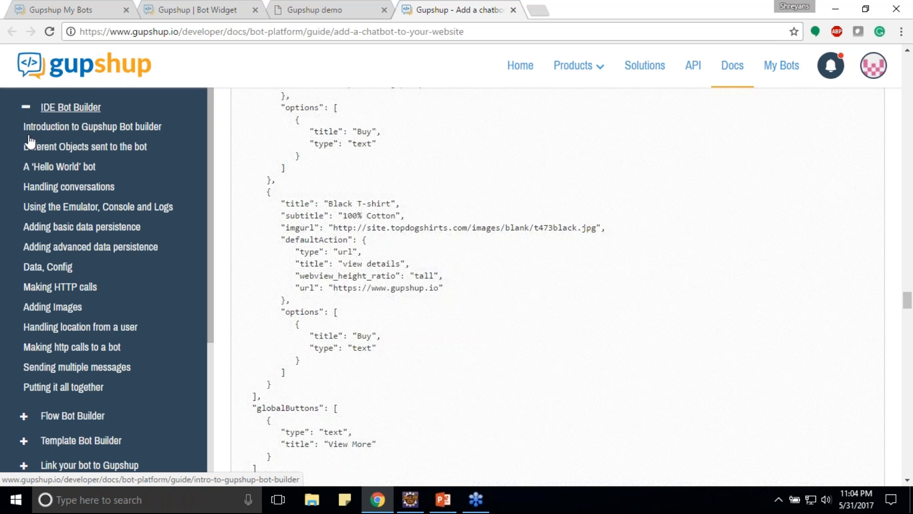
left_click(24, 108)
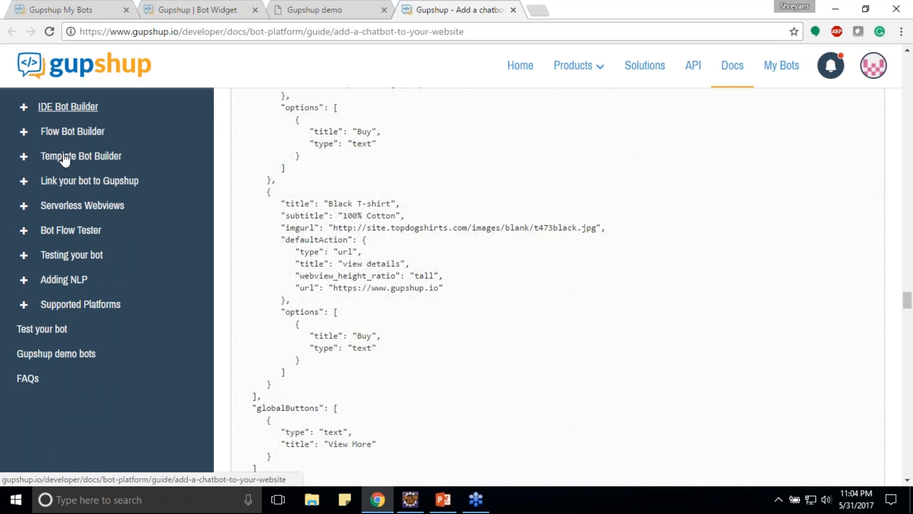
left_click(43, 186)
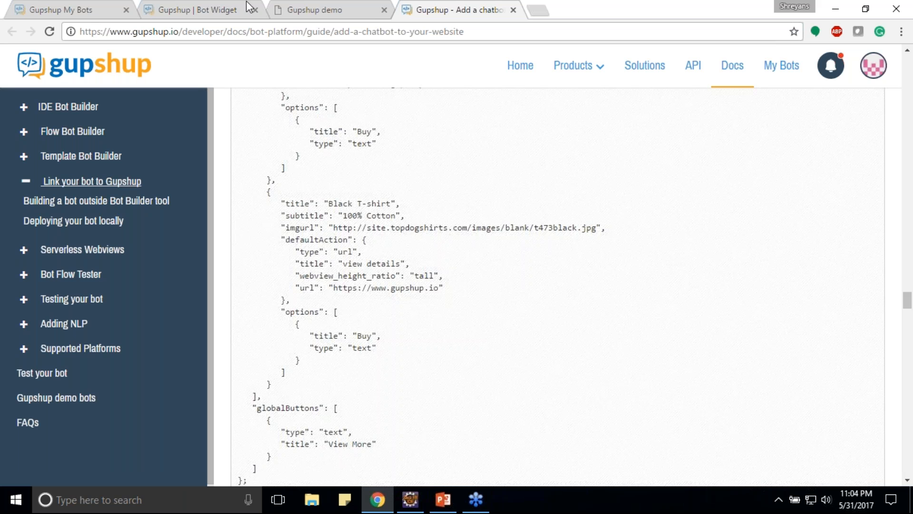
Switch to PowerPoint, start the slide show from the DEMO slide and advance to the bot lifecycle slide.
left_click(148, 9)
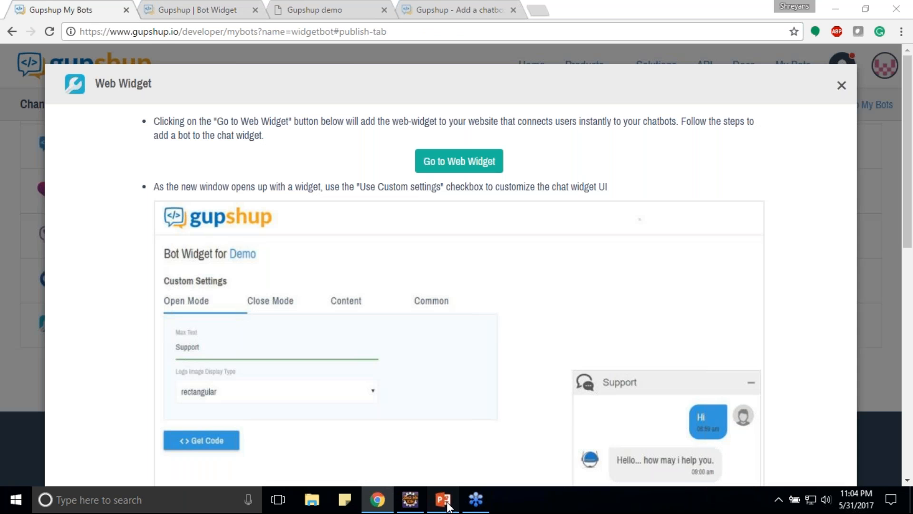
left_click(447, 503)
left_click(769, 478)
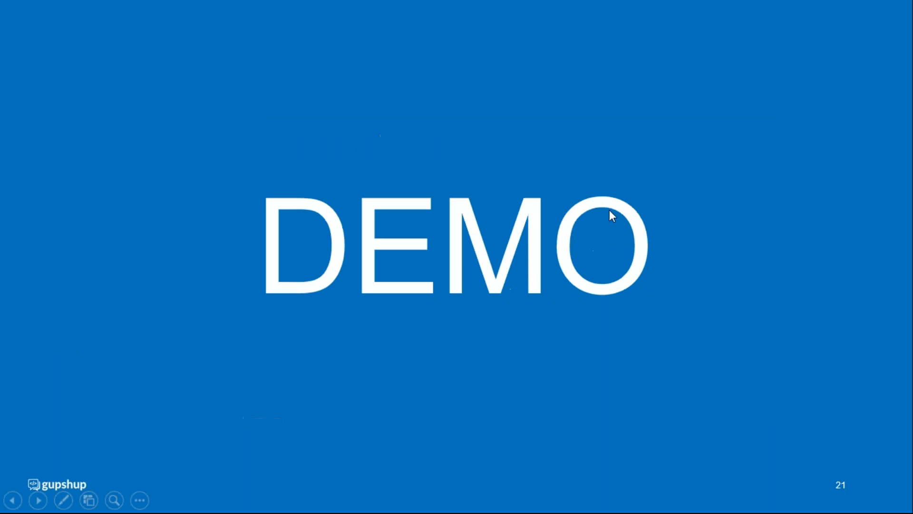
left_click(586, 230)
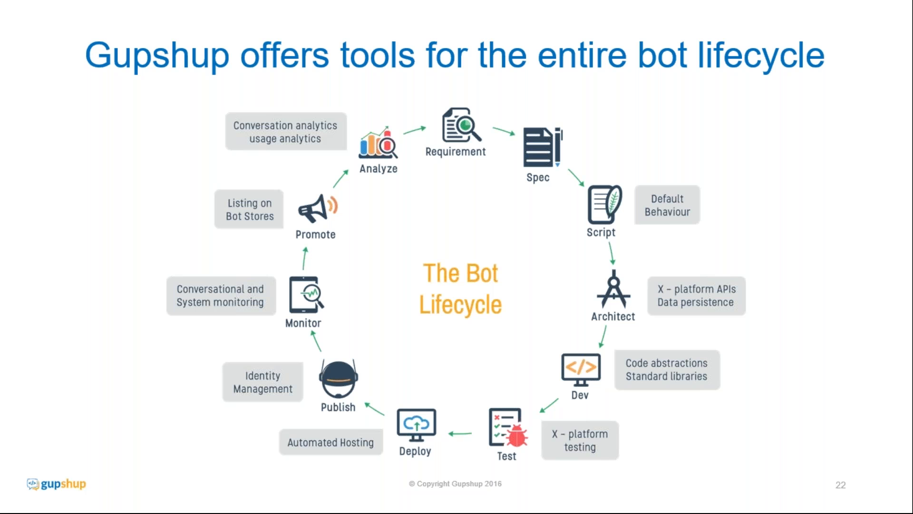
Switch to Chrome, load Messenger in a new tab and open the Gupshup Proxy bot conversation.
key("alt+Tab")
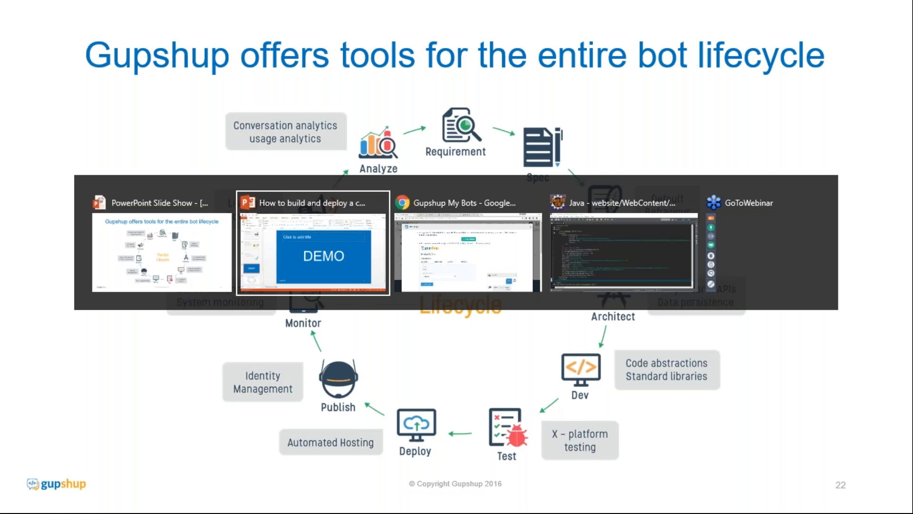
key("alt+Tab")
left_click(533, 8)
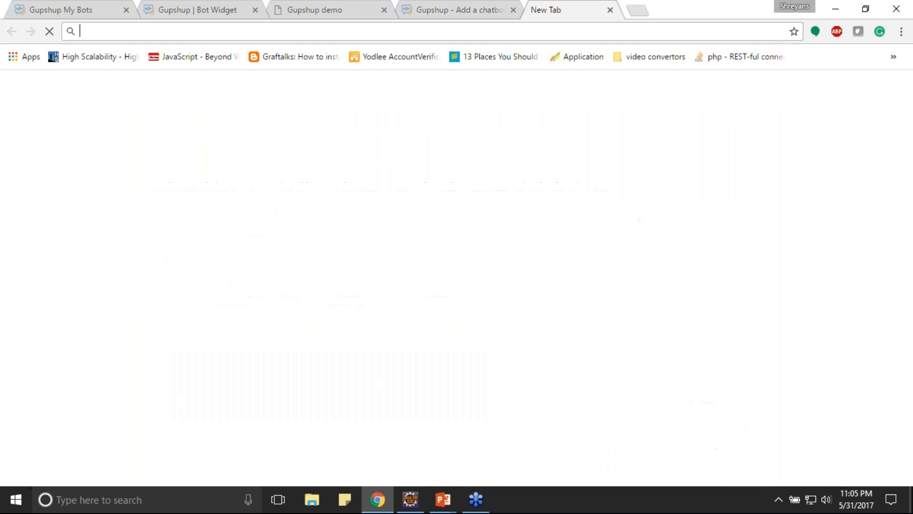
type("messenger.com")
key("Return")
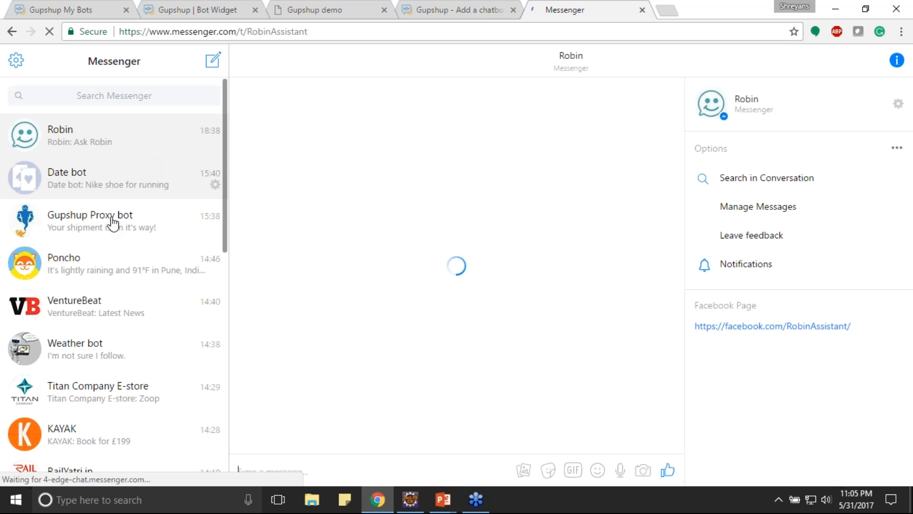
left_click(117, 232)
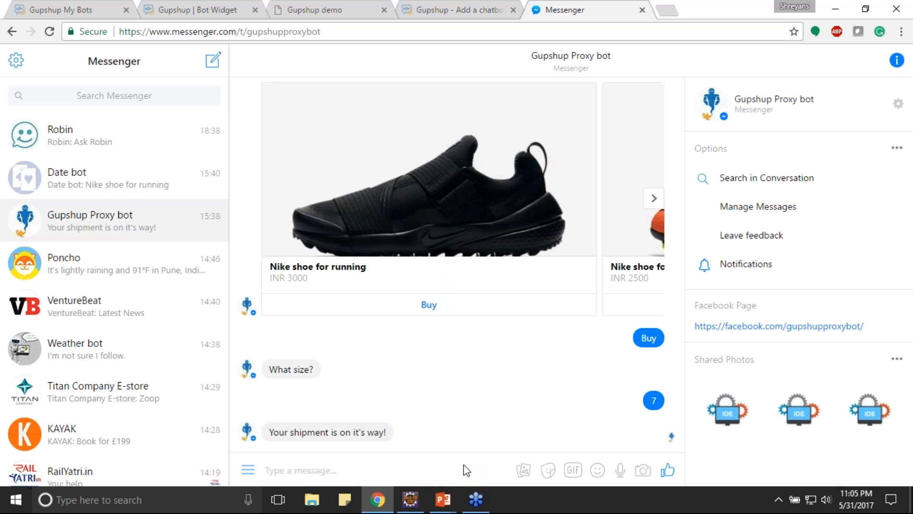
Send "proxy widgetbot" to the Gupshup Proxy bot, copying the bot name from the Bot Widget page.
type("proxy")
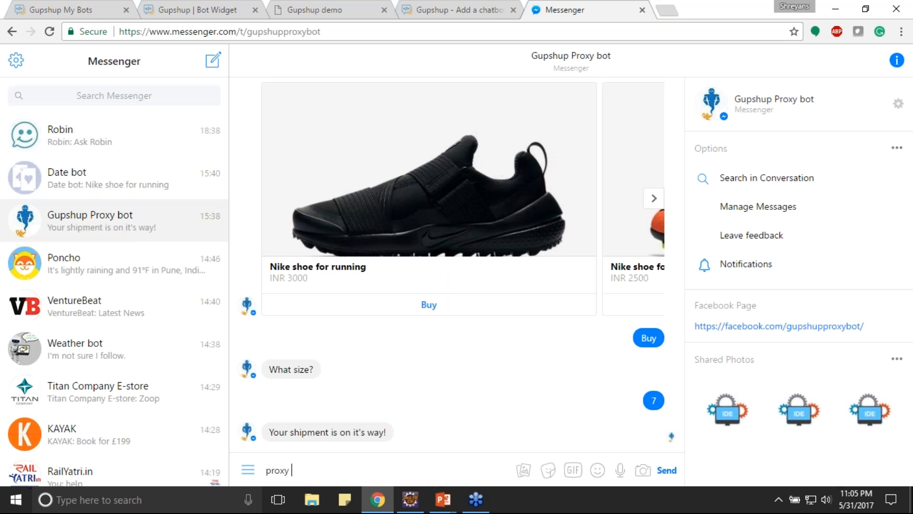
left_click(161, 9)
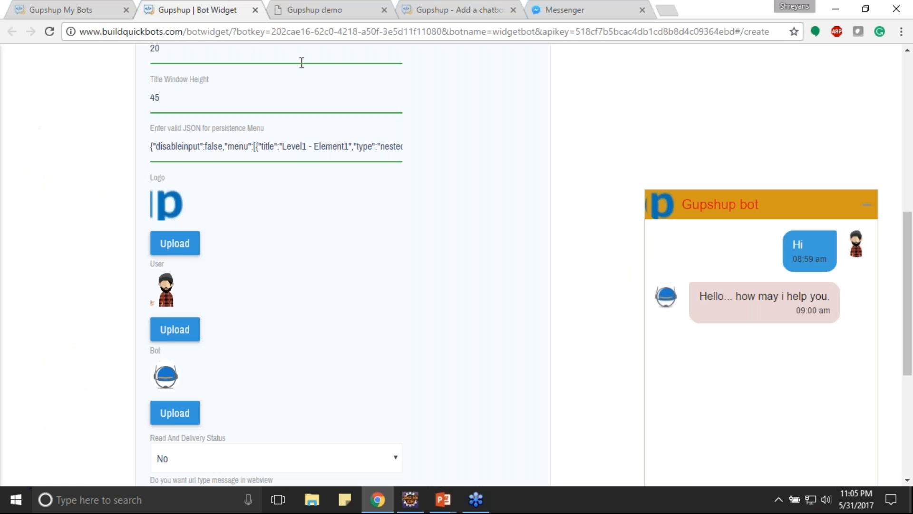
scroll(301, 62, "up", 9)
double_click(254, 110)
key("ctrl+c")
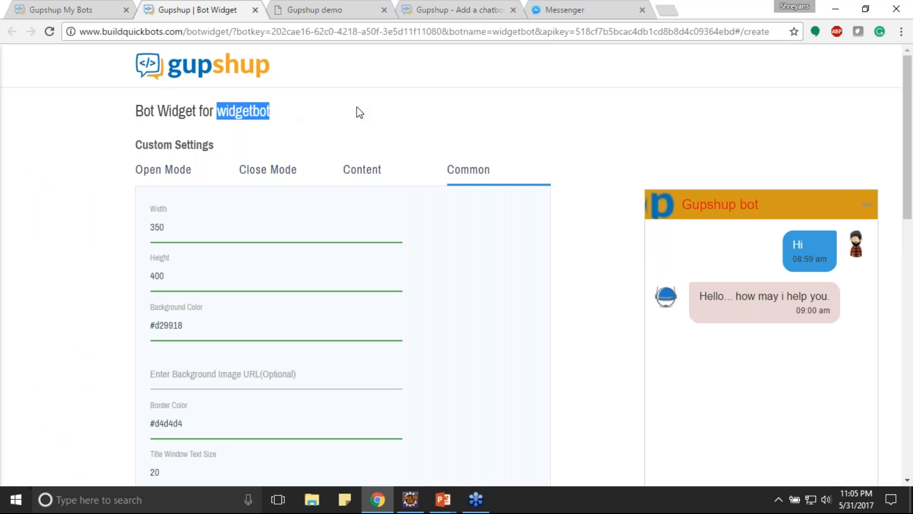
left_click(532, 14)
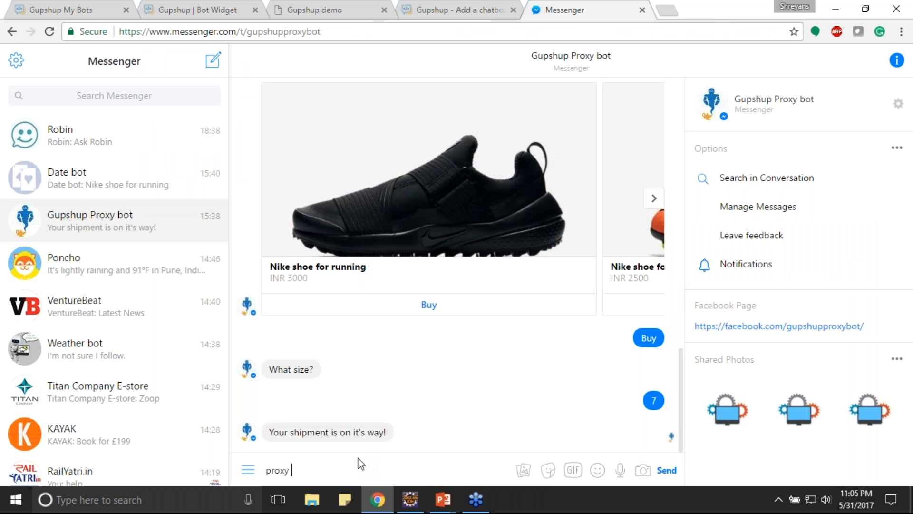
key("ctrl+v")
key("Return")
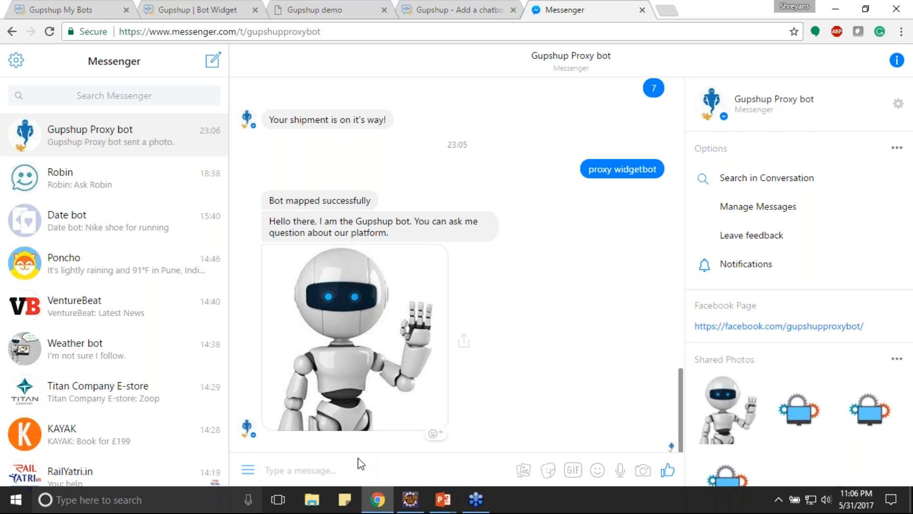
Send "I want to try few bots" in the Gupshup Proxy bot chat and browse the suggested bot cards.
type("I want")
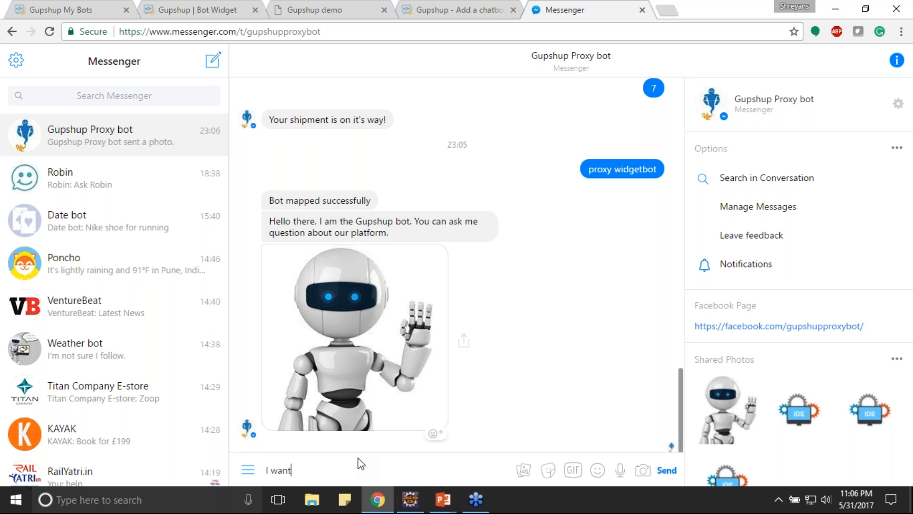
type(" to try few bots")
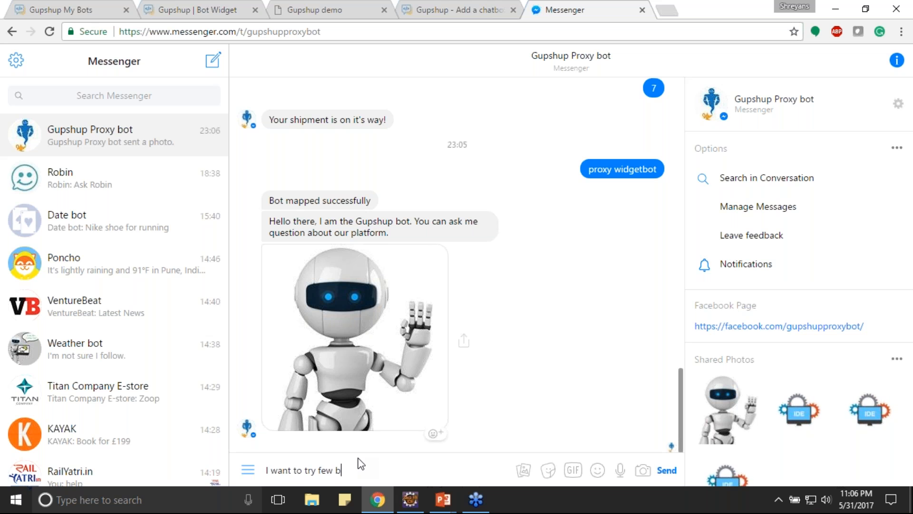
key("Return")
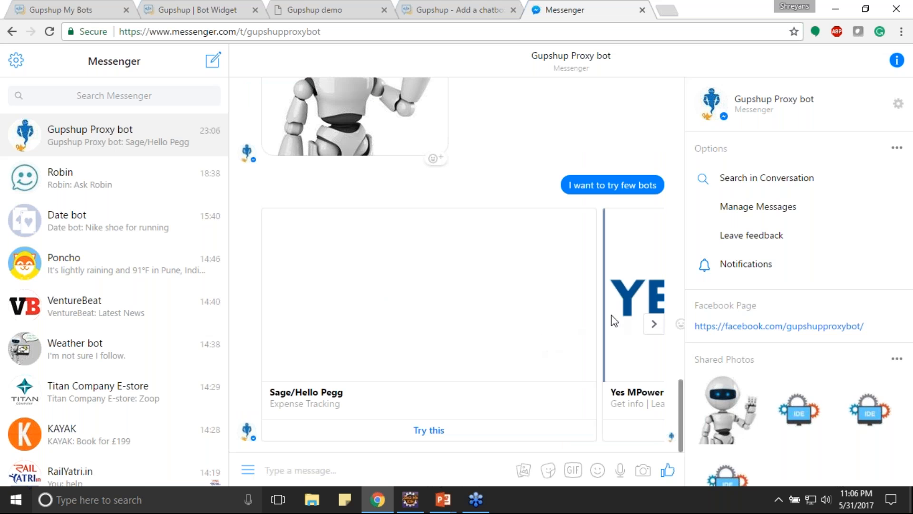
left_click(655, 327)
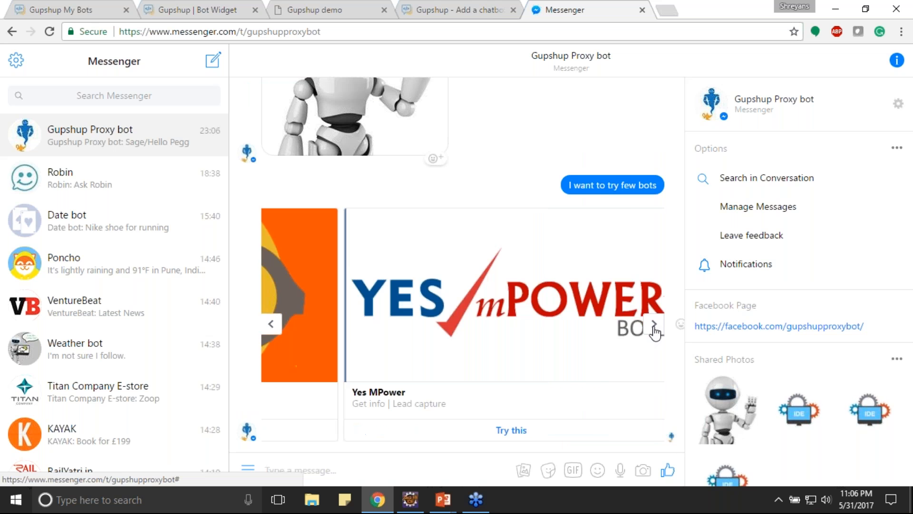
left_click(654, 327)
Return to the widgetbot settings page and switch to the running PowerPoint slide show.
left_click(220, 7)
left_click(904, 33)
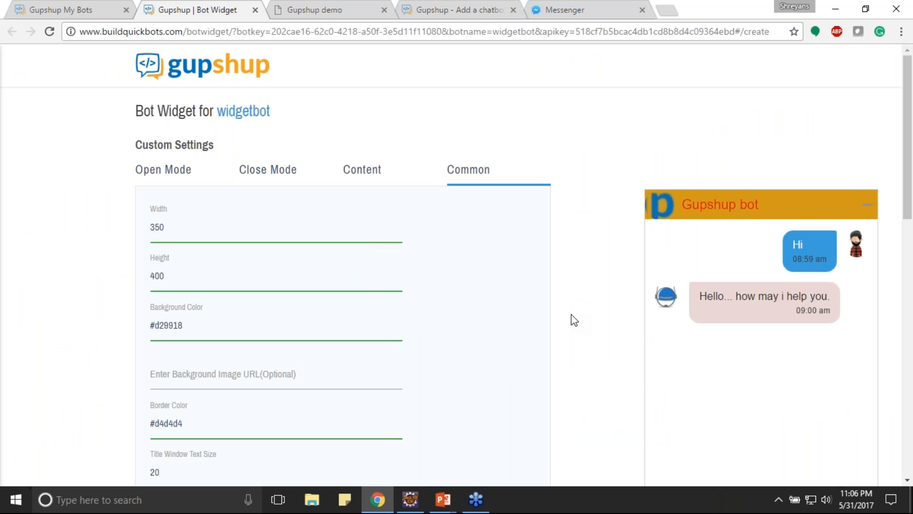
mouse_move(446, 494)
left_click(516, 442)
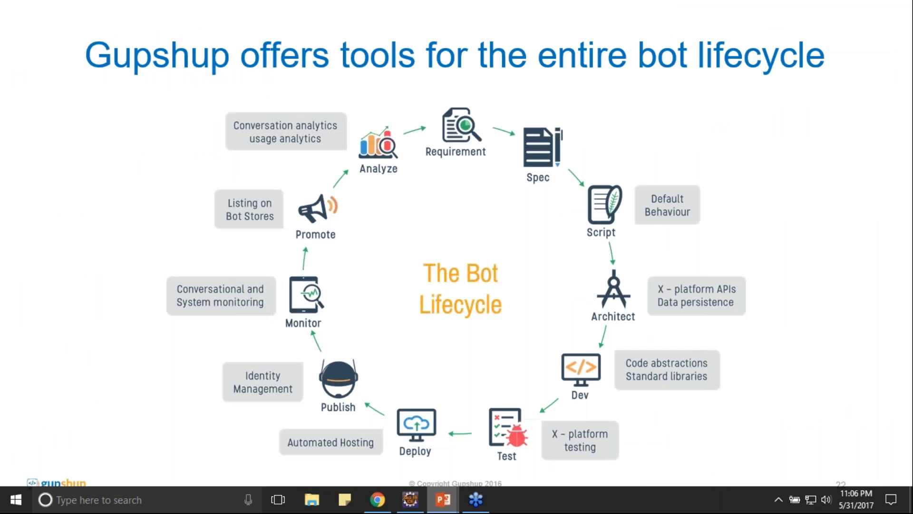